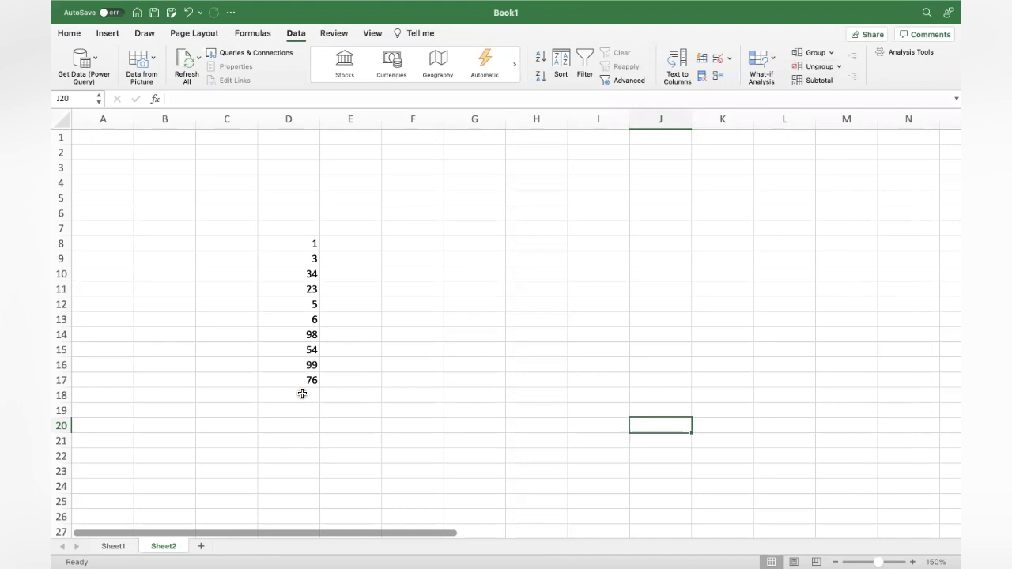
Enter =MIN(D8:D17) in D18 so it returns 1
click(302, 393)
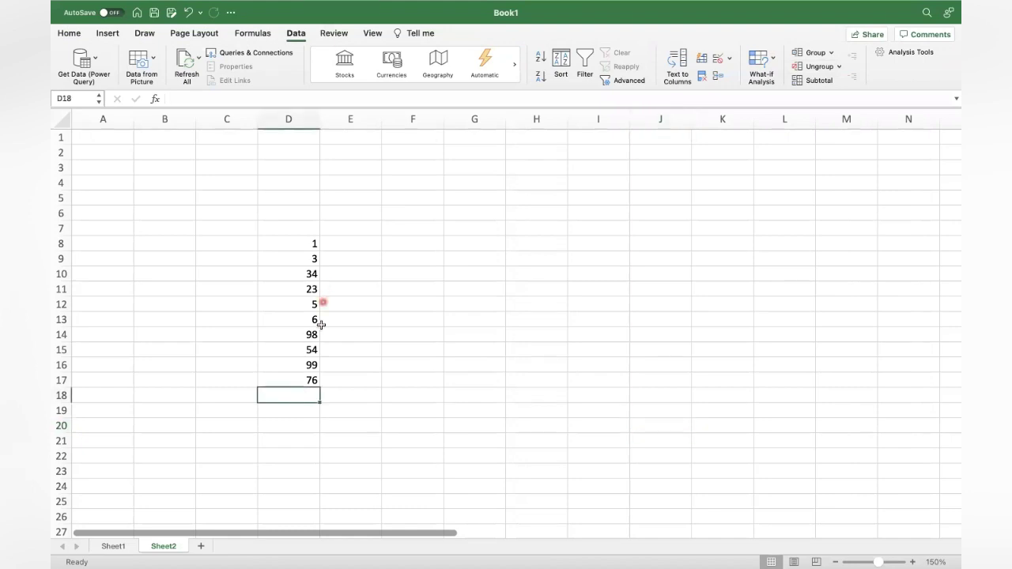
drag(299, 243, 310, 379)
click(309, 379)
click(301, 397)
text(=)
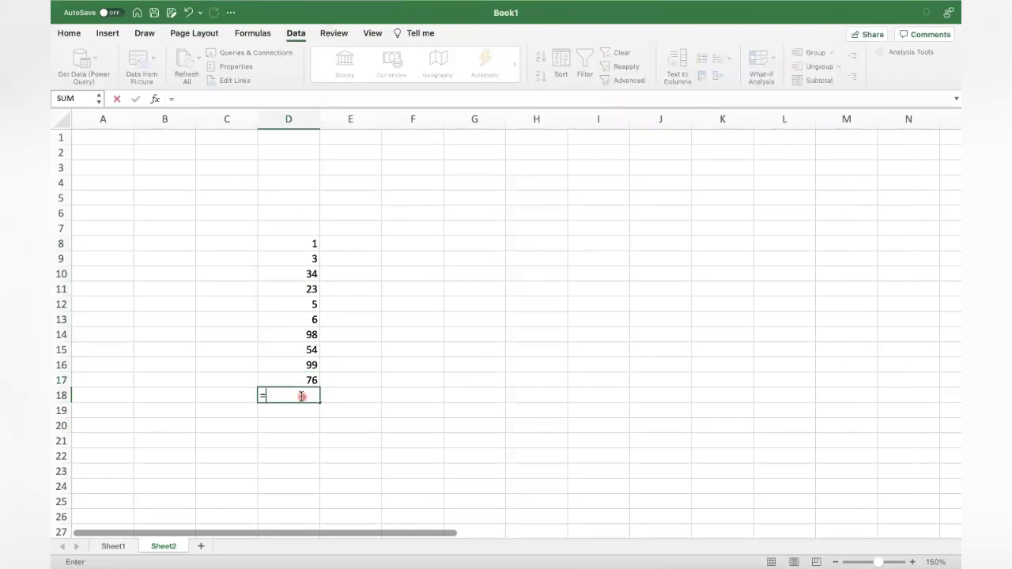
text(MIN)
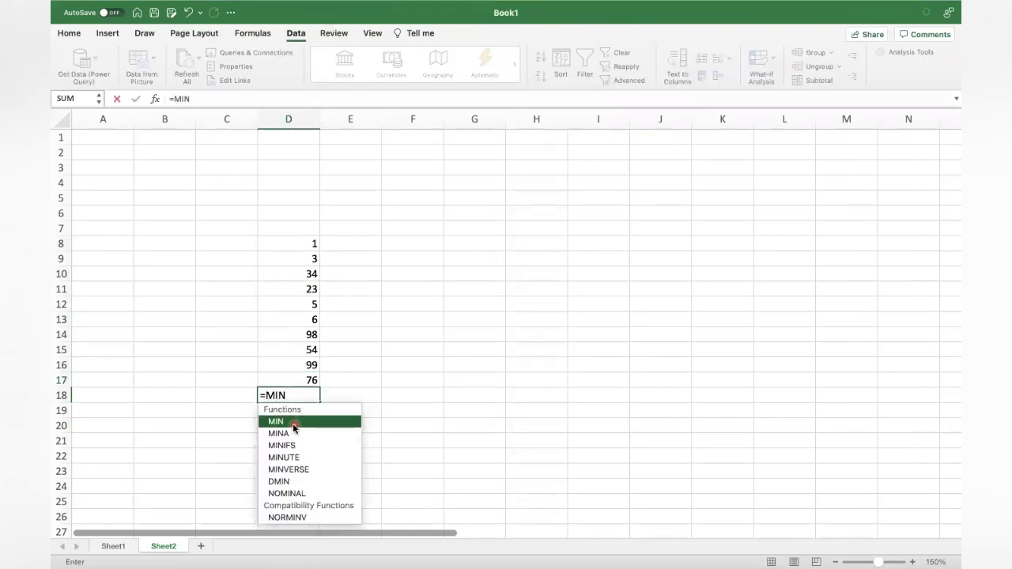
double_click(292, 422)
drag(303, 246, 304, 378)
text())
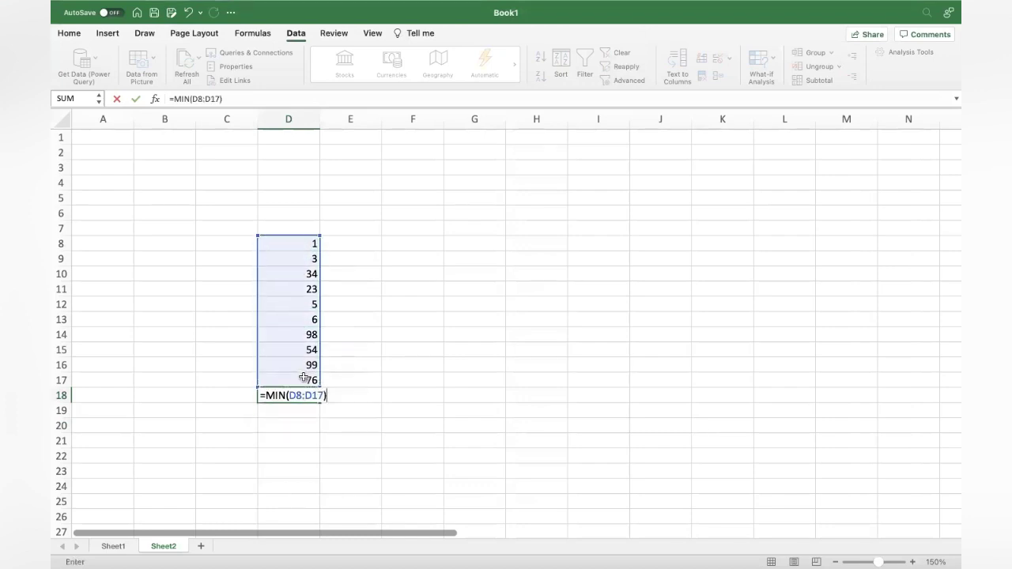
key(Return)
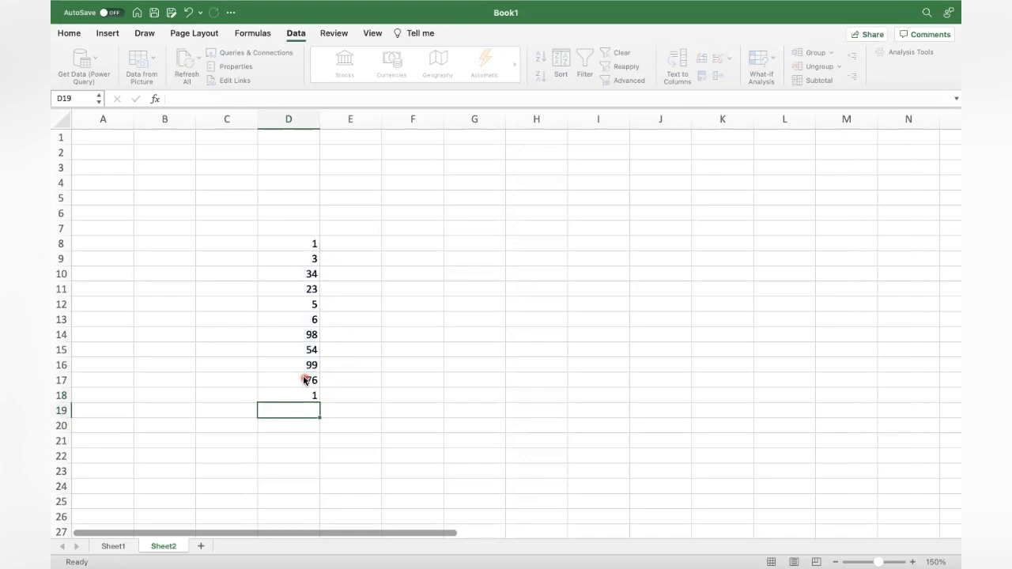
click(303, 394)
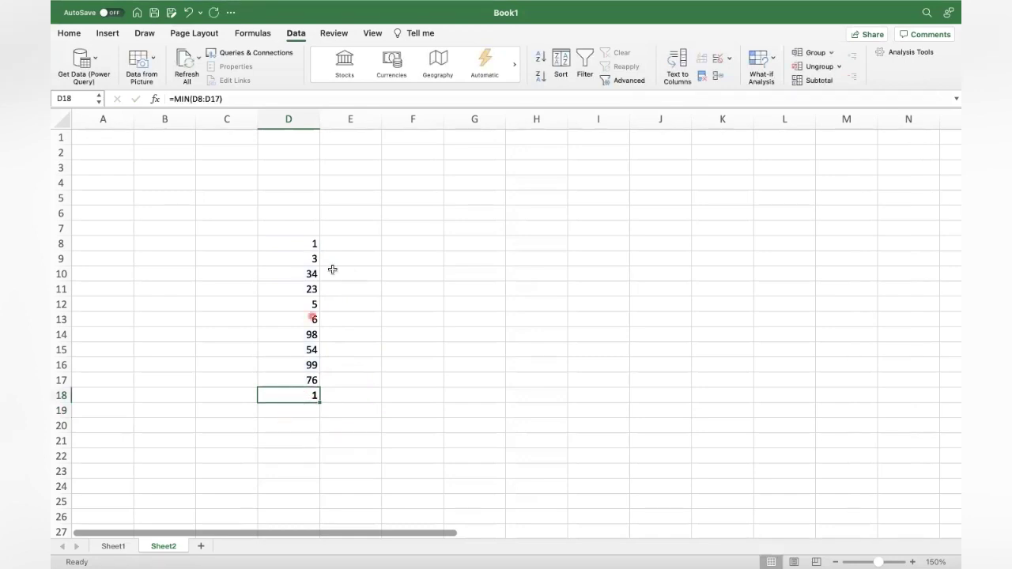
Give cell D18 a yellow fill from the Home tab
click(76, 36)
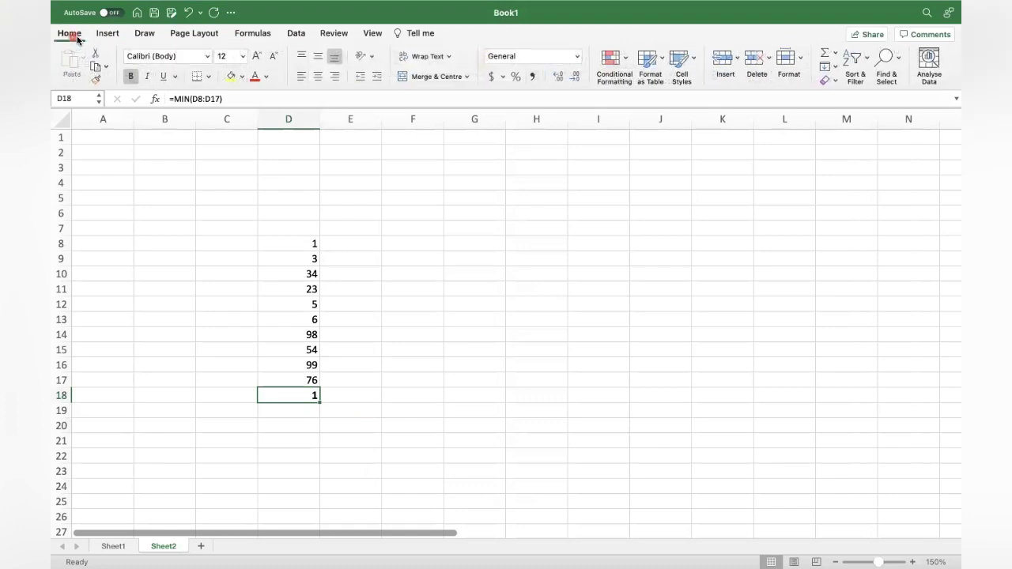
click(230, 76)
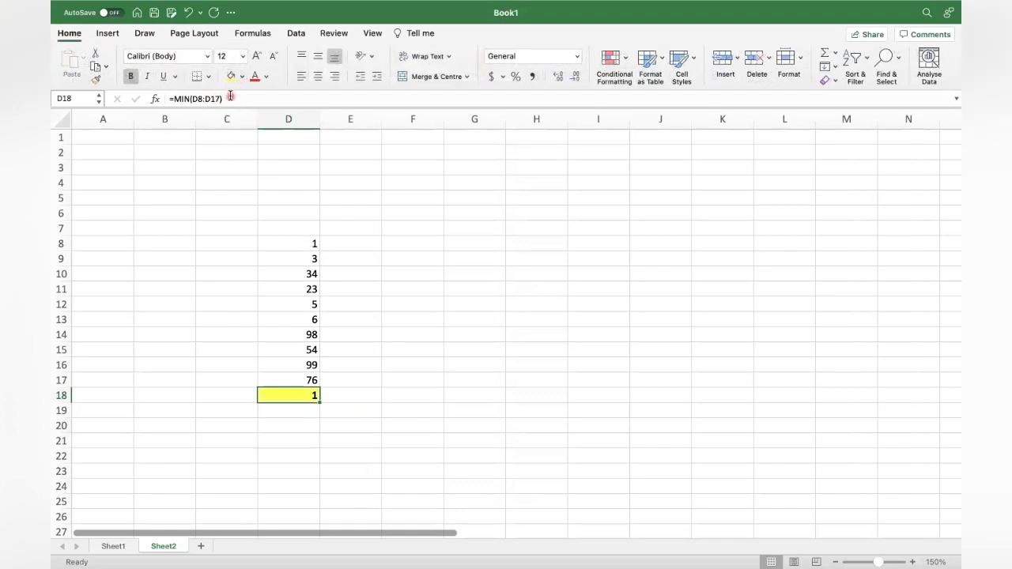
drag(230, 98, 163, 104)
text(=)
click(419, 376)
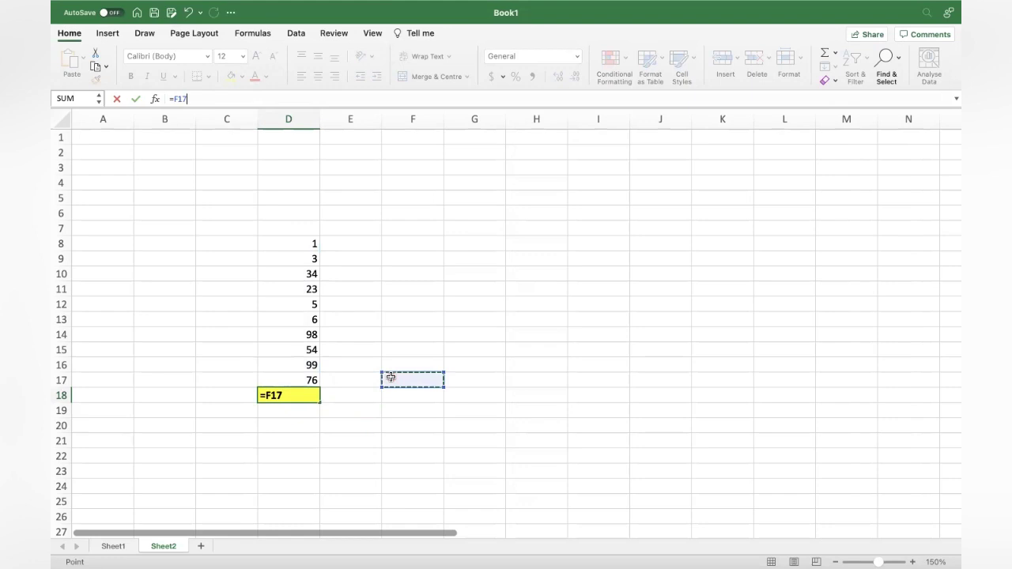
Undo the stray edit to D18's formula and fill D8:D17 right into E8:E17
key(super+z)
key(Return)
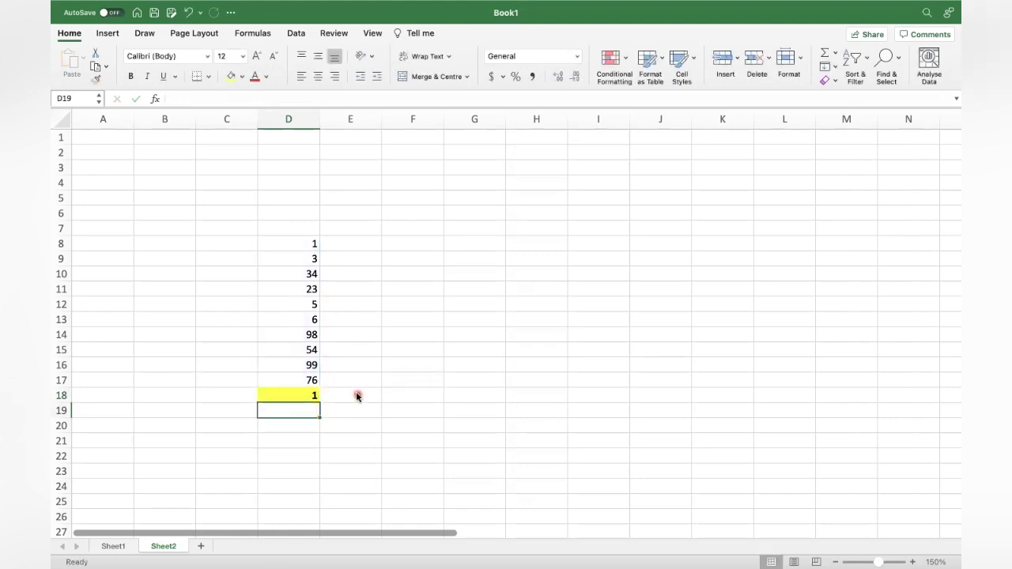
drag(296, 242, 324, 379)
key(super+r)
Enter =MAX(E8:E17) in E18 and bold its result of 99
click(350, 394)
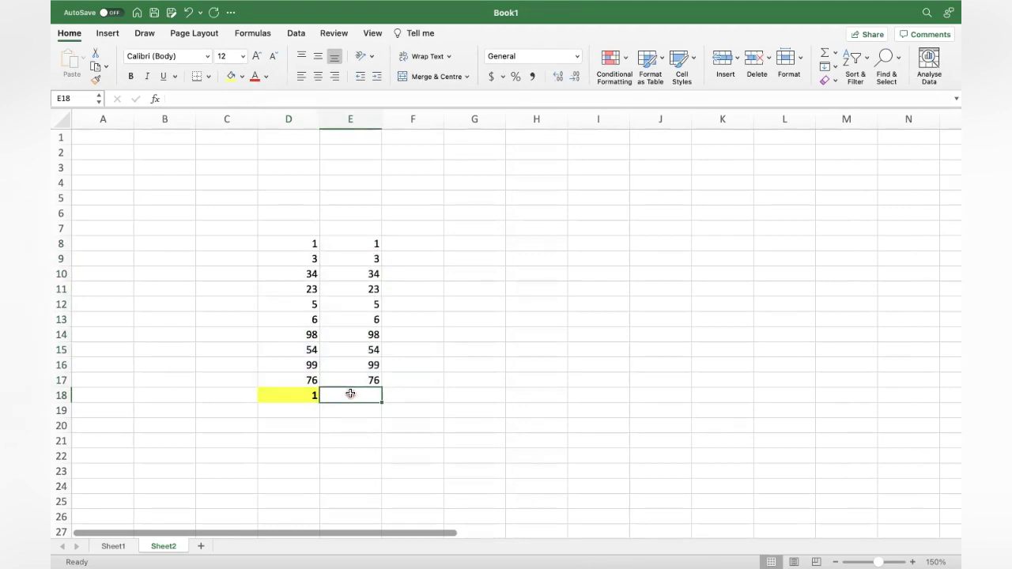
text(=M)
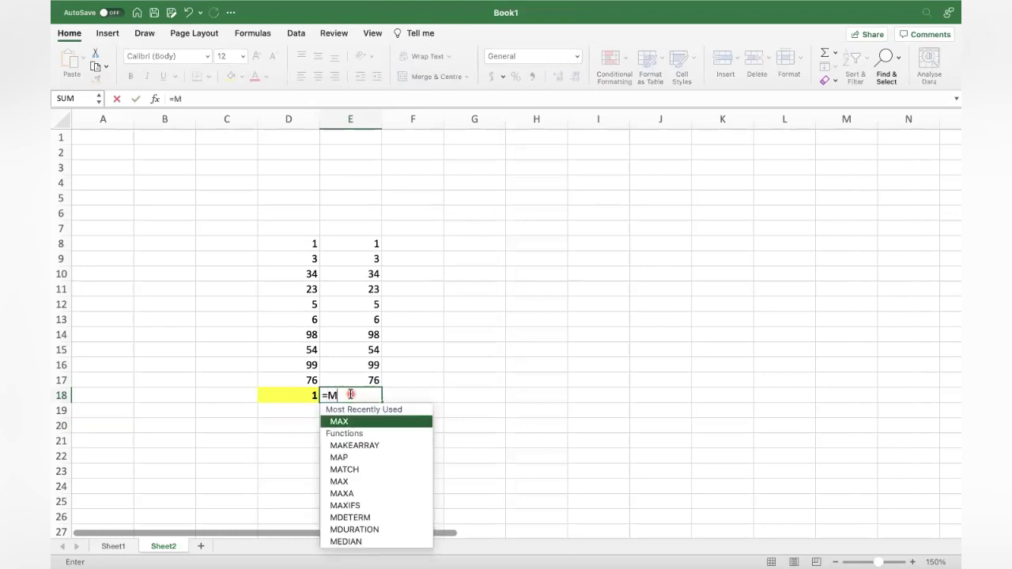
text(AX)
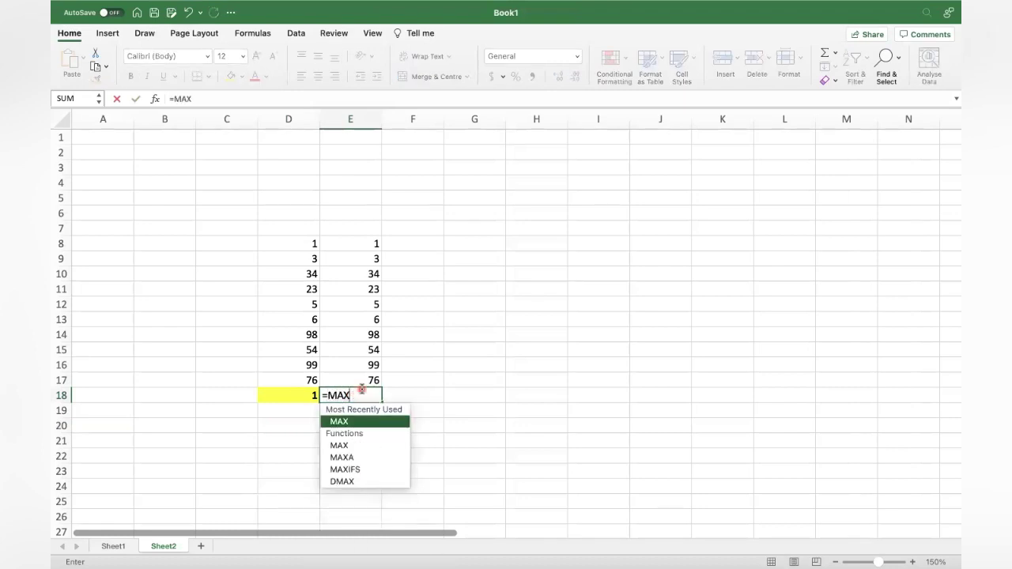
double_click(362, 392)
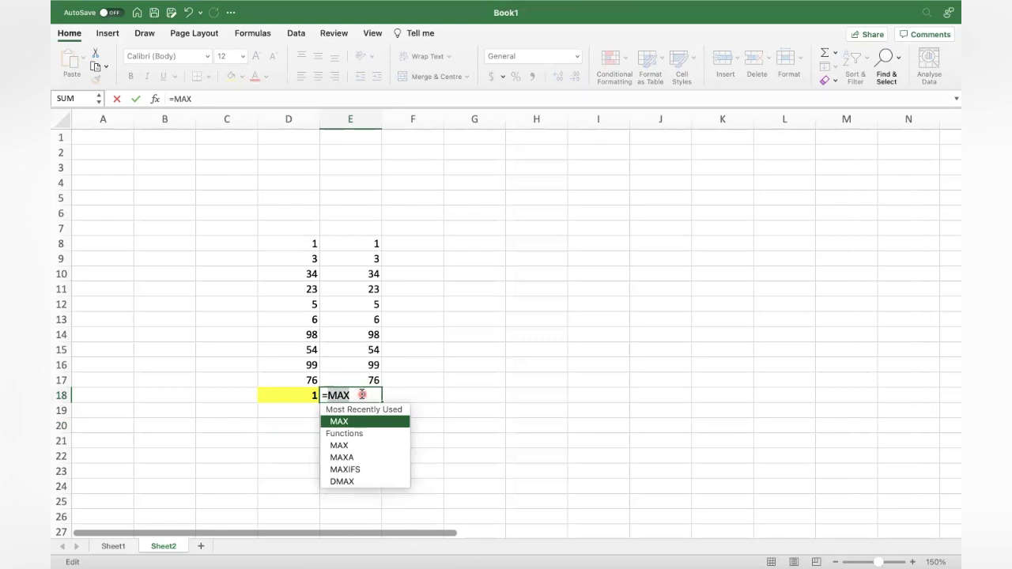
click(361, 395)
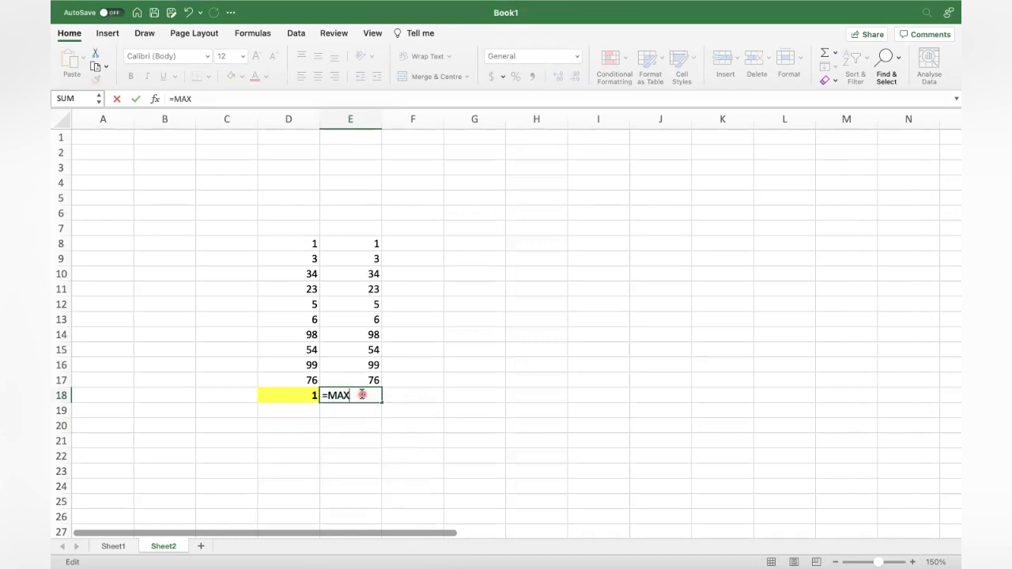
text(()
mouse_move(371, 374)
mouse_down()
mouse_move(368, 256)
mouse_move(374, 380)
mouse_up()
click(373, 253)
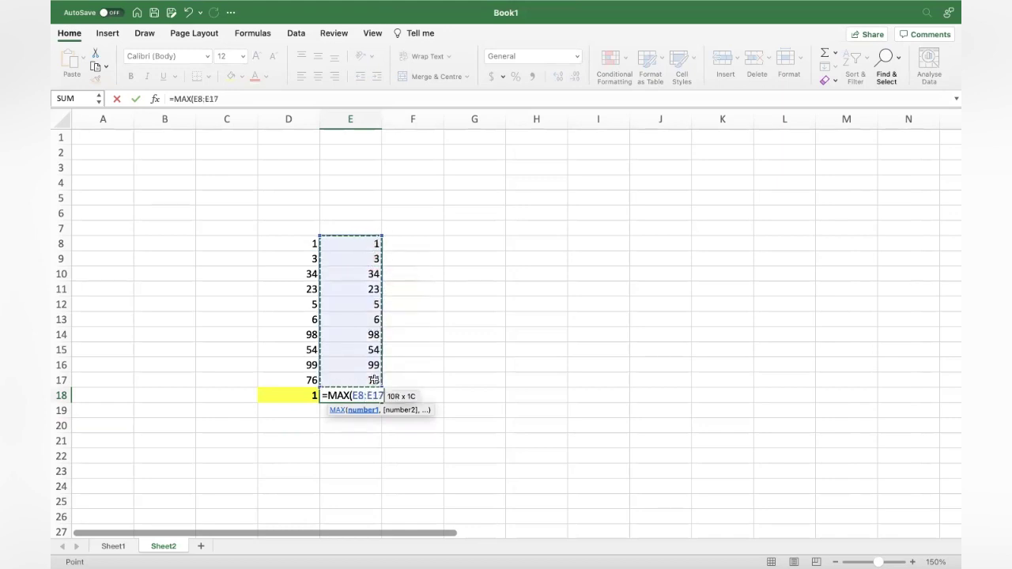
key(Return)
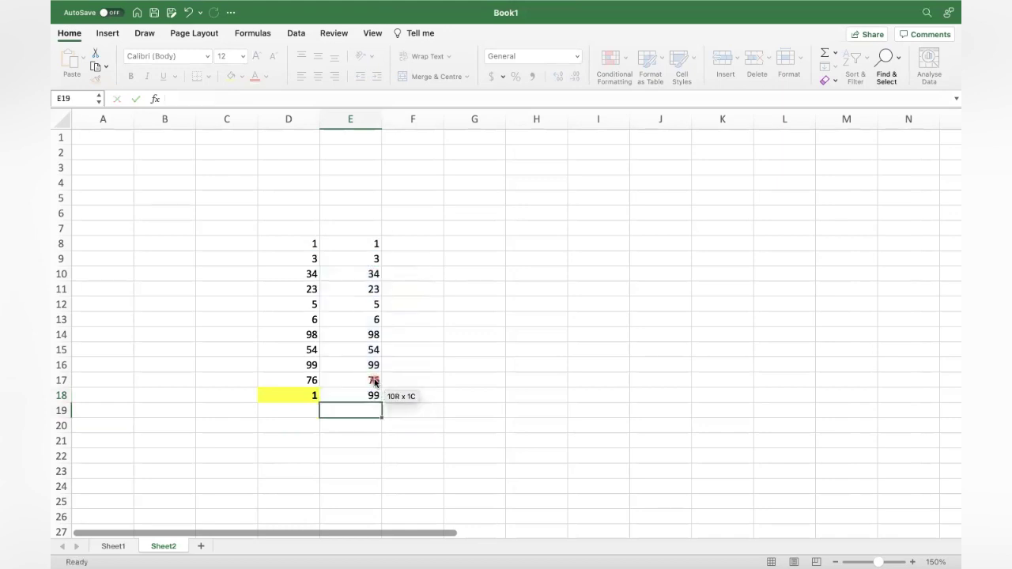
click(358, 395)
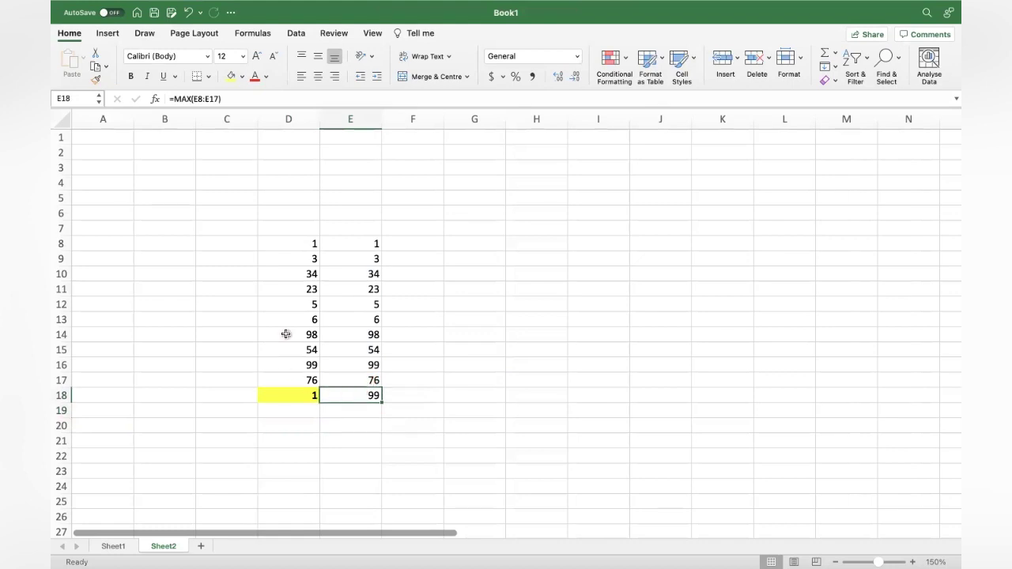
key(super+b)
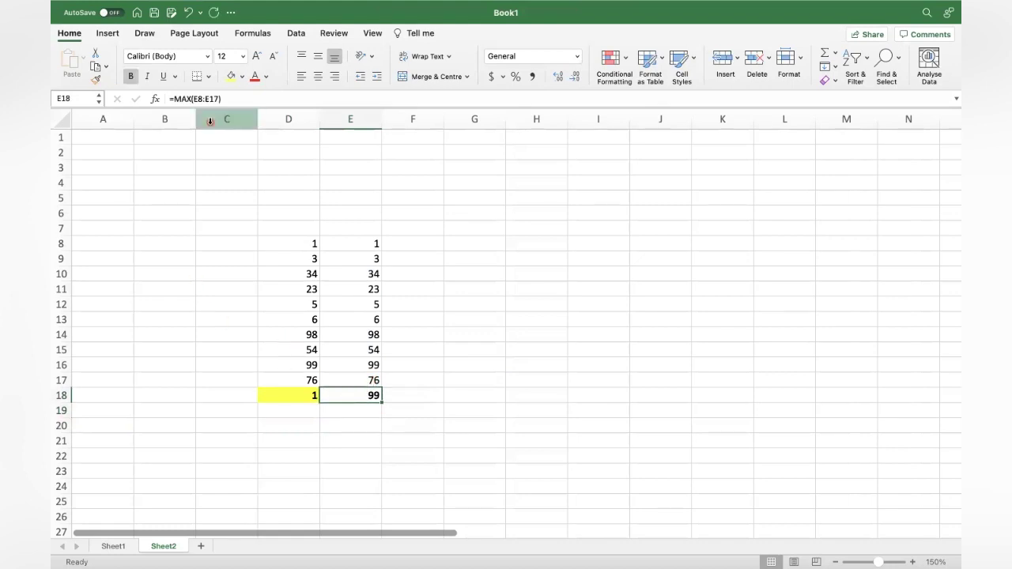
Fill cell E18 light green
click(242, 77)
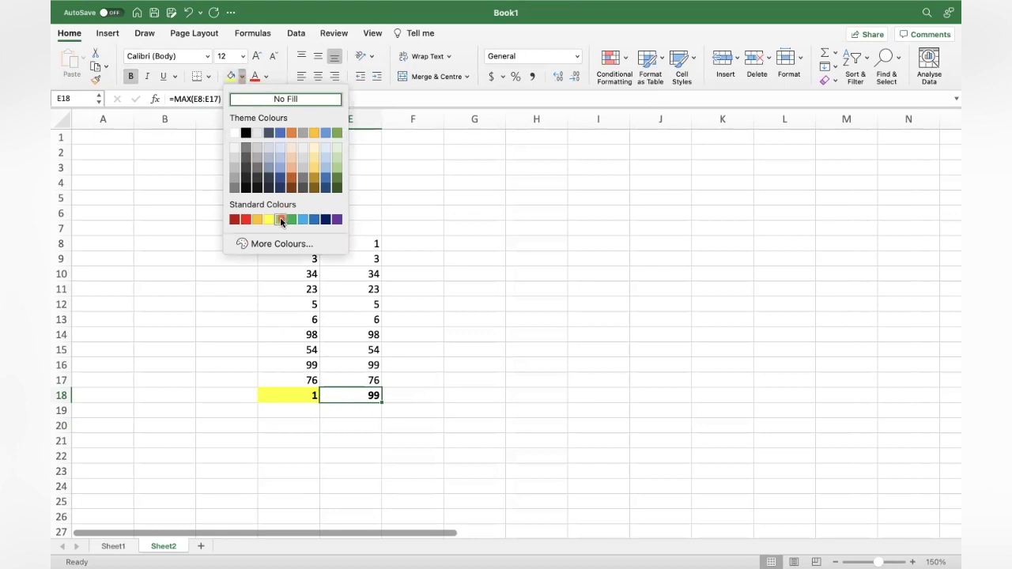
click(280, 220)
click(461, 408)
Make the 1 in D18 bold
click(313, 397)
key(super+b)
click(361, 396)
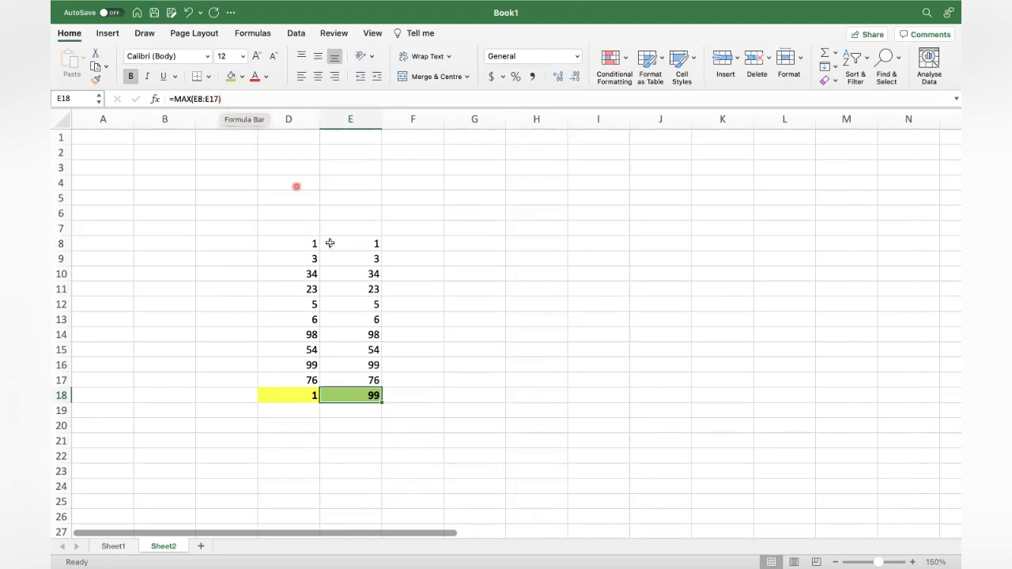
Copy the E8:E17 numbers and paste them into F8:F17
drag(367, 241, 376, 383)
key(super+c)
key(Right)
key(super+v)
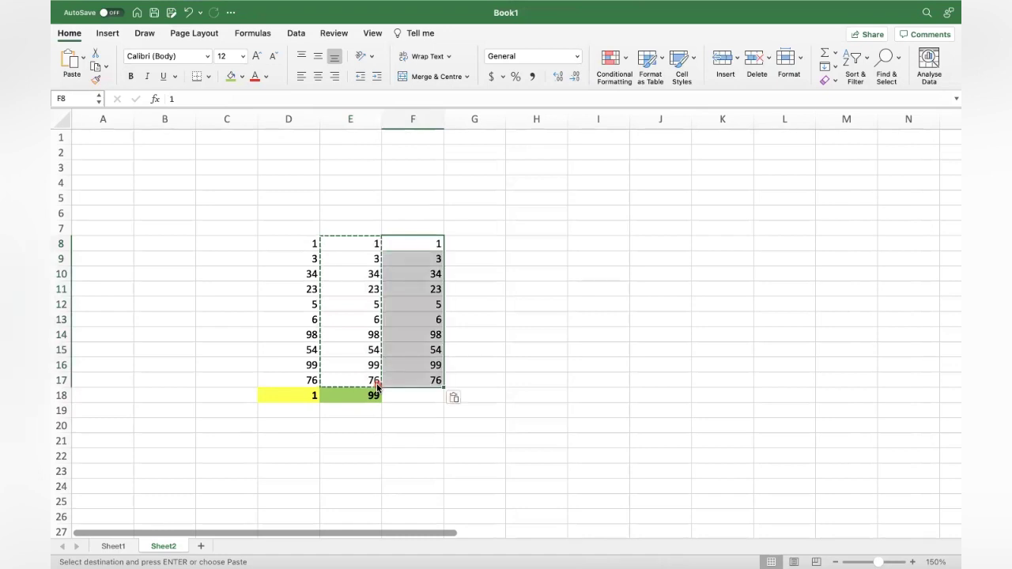
Enter =SMALL(F8:F17,2) in F18 and bold its result of 3
click(420, 396)
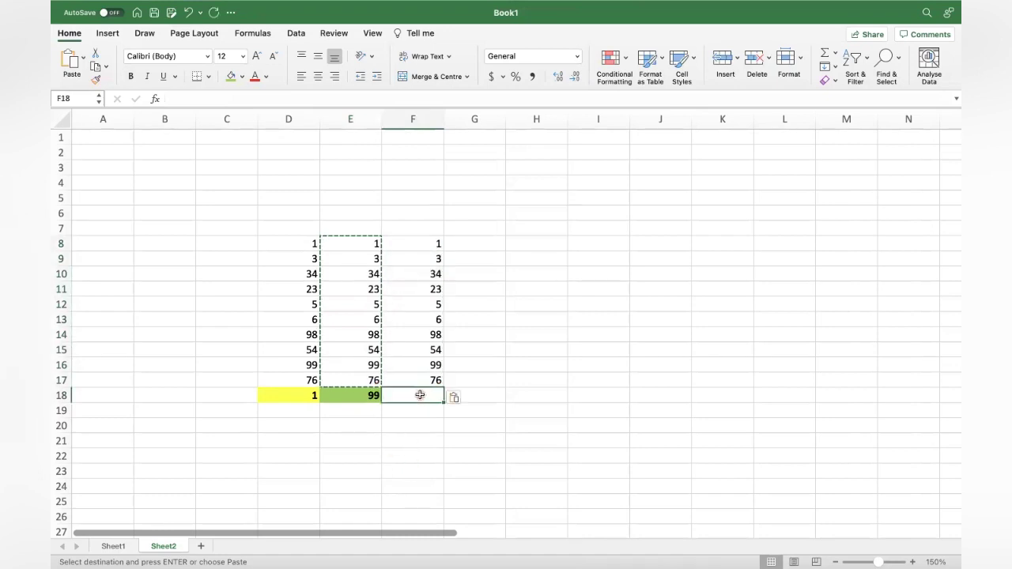
text(=)
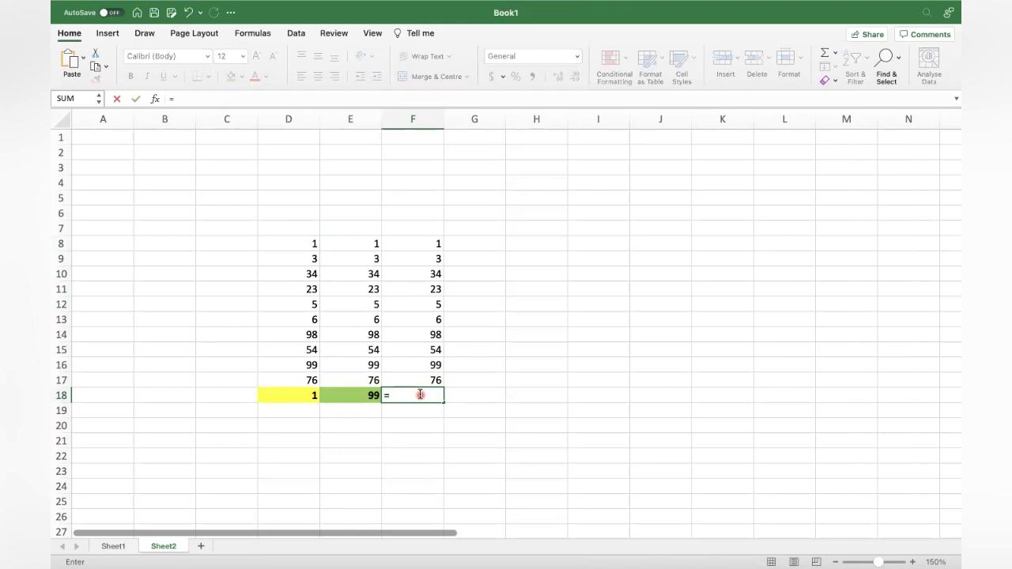
text(SMALL)
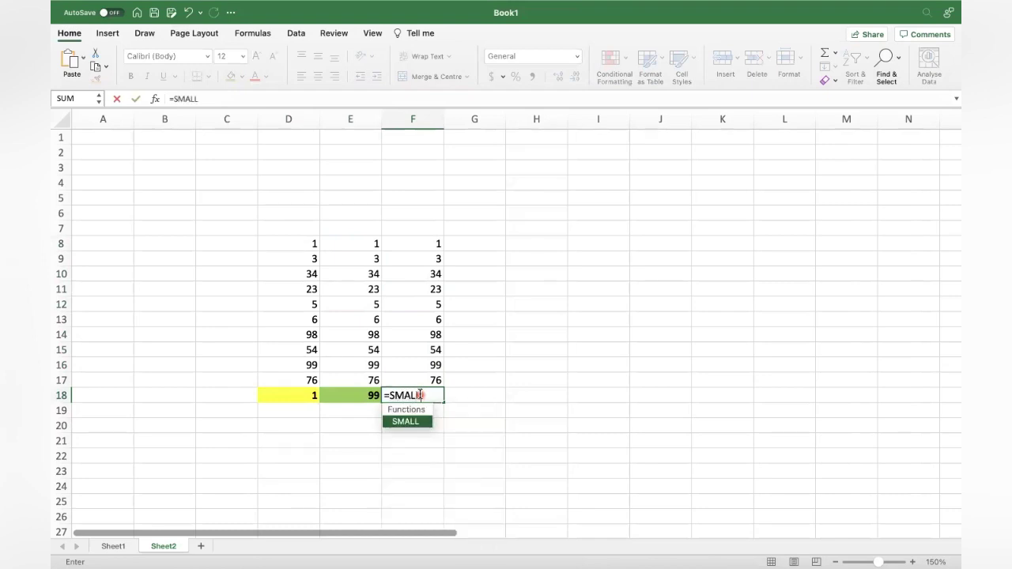
text(()
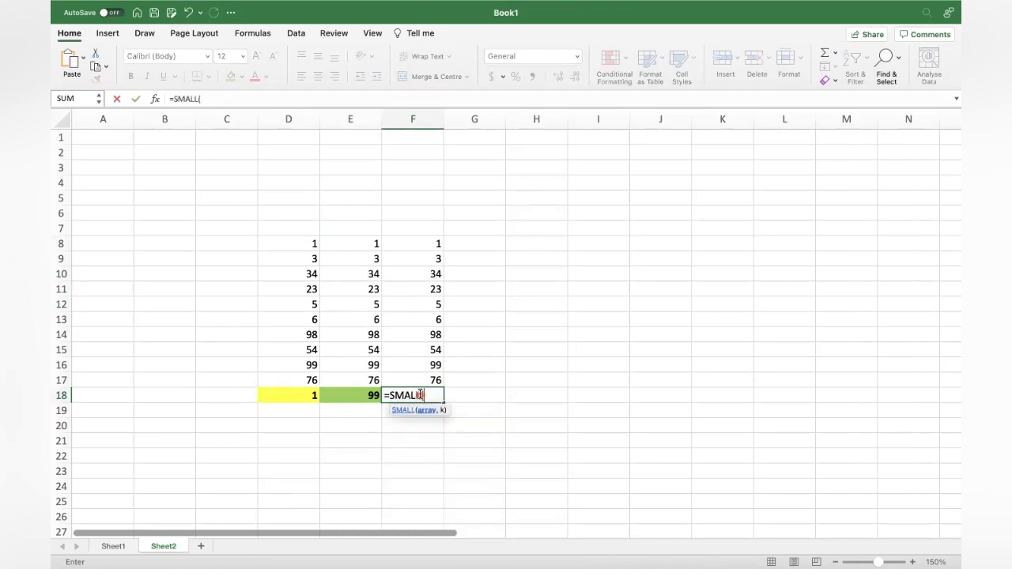
drag(432, 240, 434, 377)
text(,)
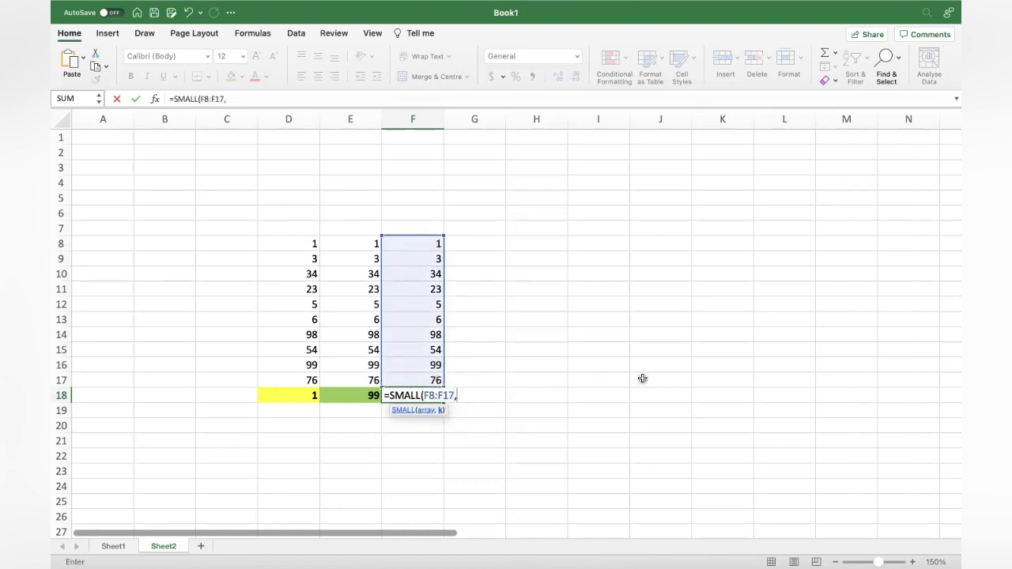
text(2))
key(Return)
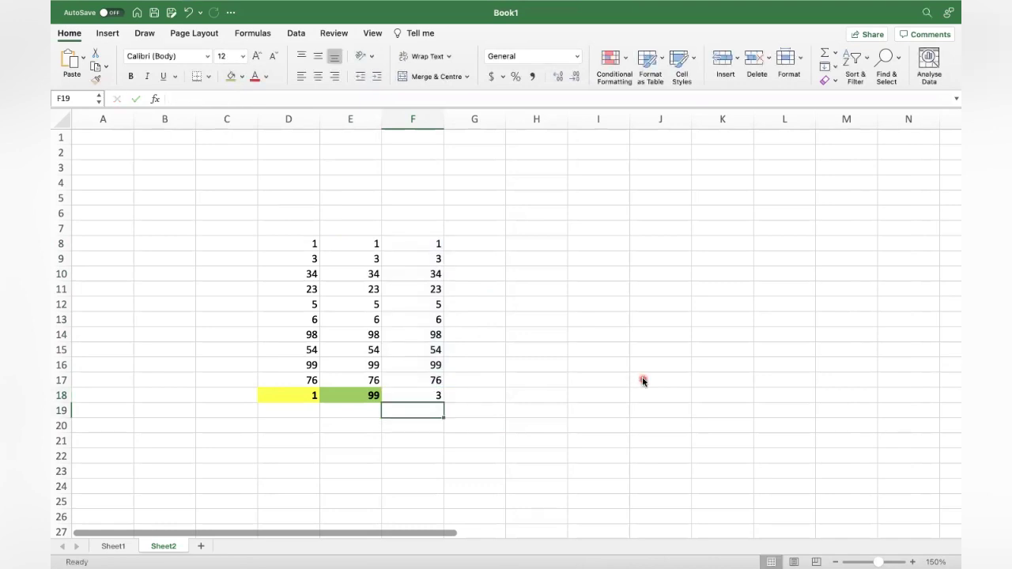
click(417, 392)
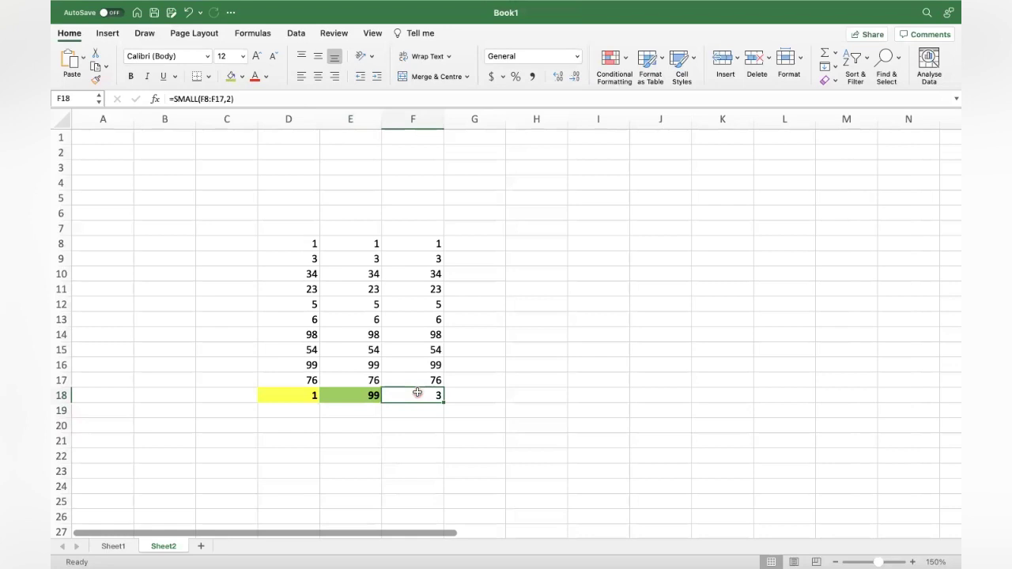
key(super+b)
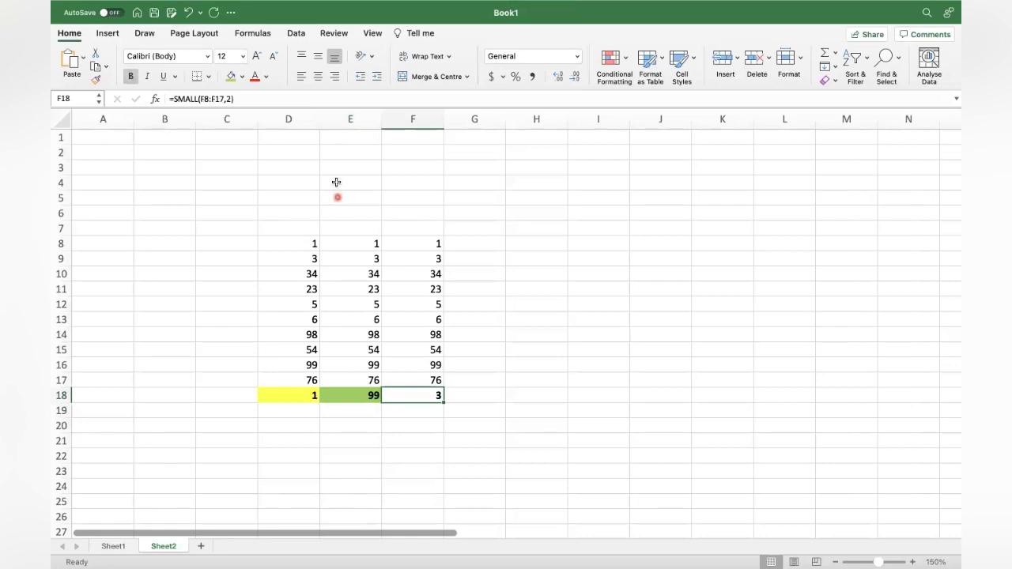
Shade F18 light orange and select the F8:F17 numbers
click(242, 76)
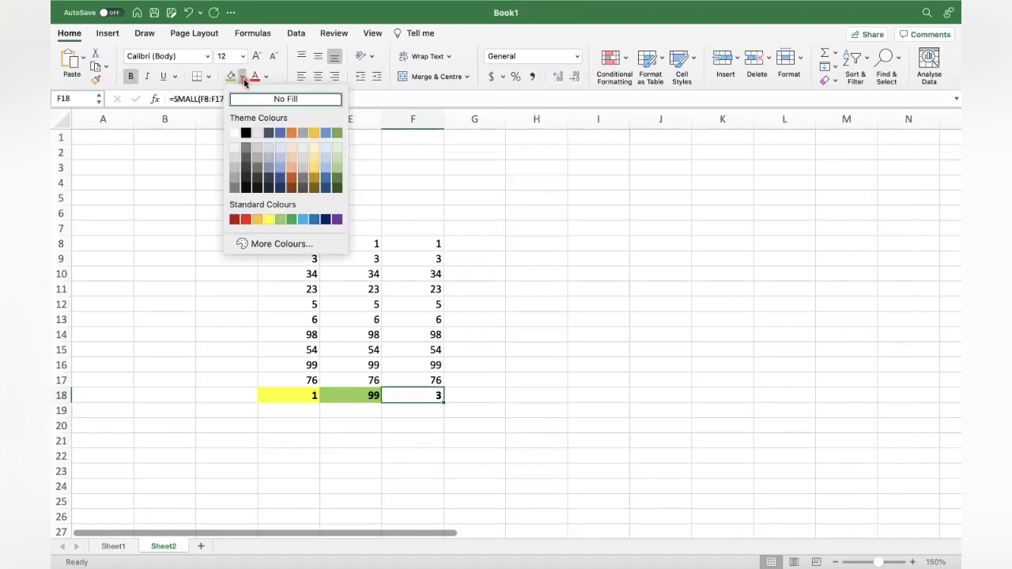
click(289, 168)
click(514, 304)
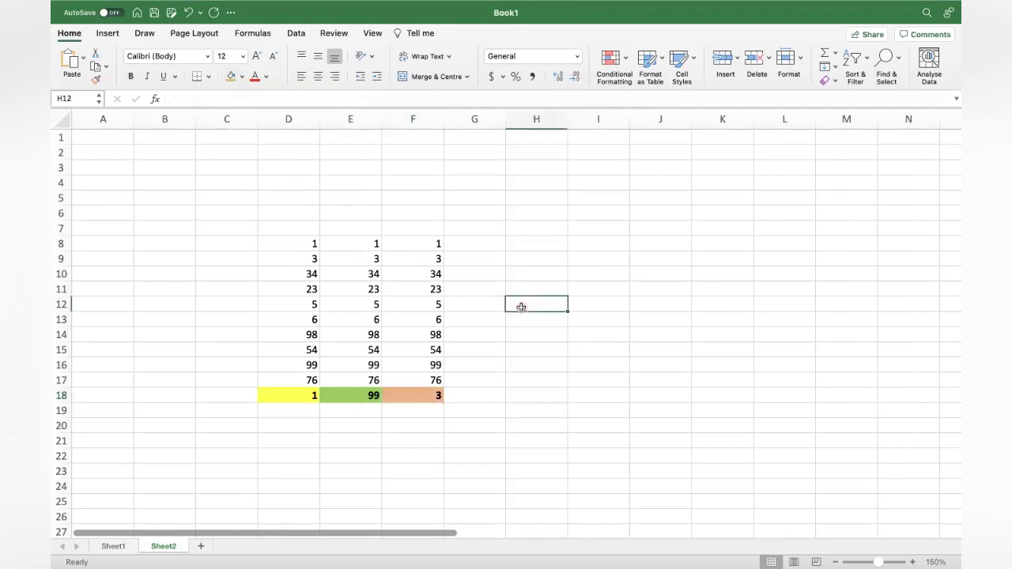
drag(423, 245, 435, 380)
Copy the F8:F17 numbers into column G starting at G8
key(super+c)
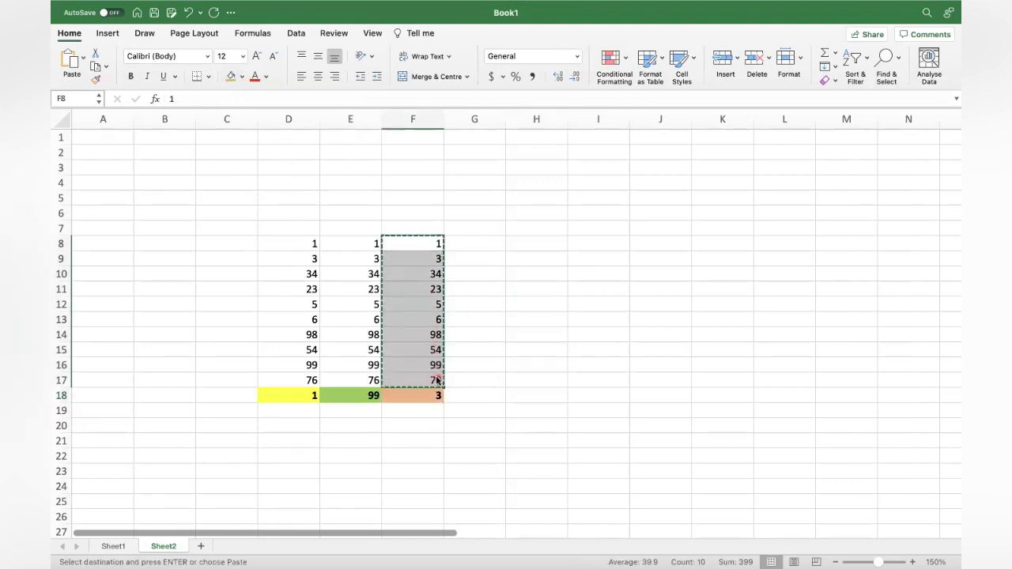
click(464, 242)
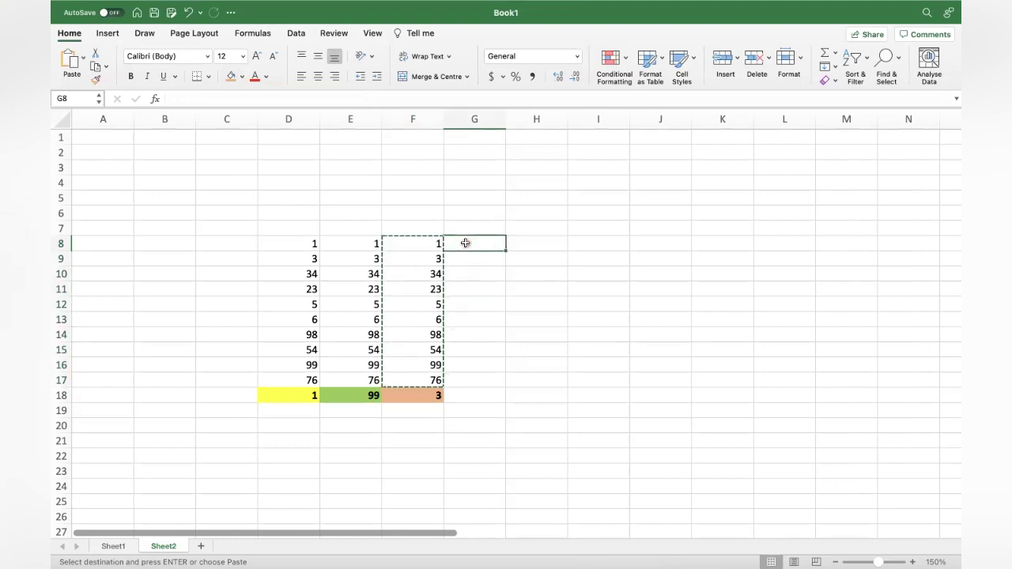
key(super+v)
Enter =LARGE(G8:G17,2) in G18 and bold its result of 98
click(470, 397)
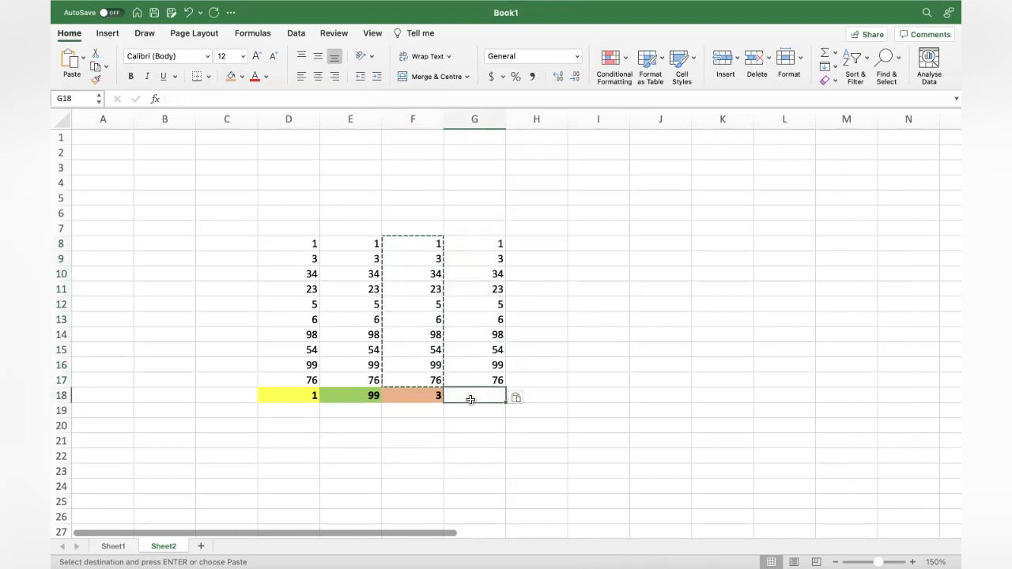
text(=LARGE)
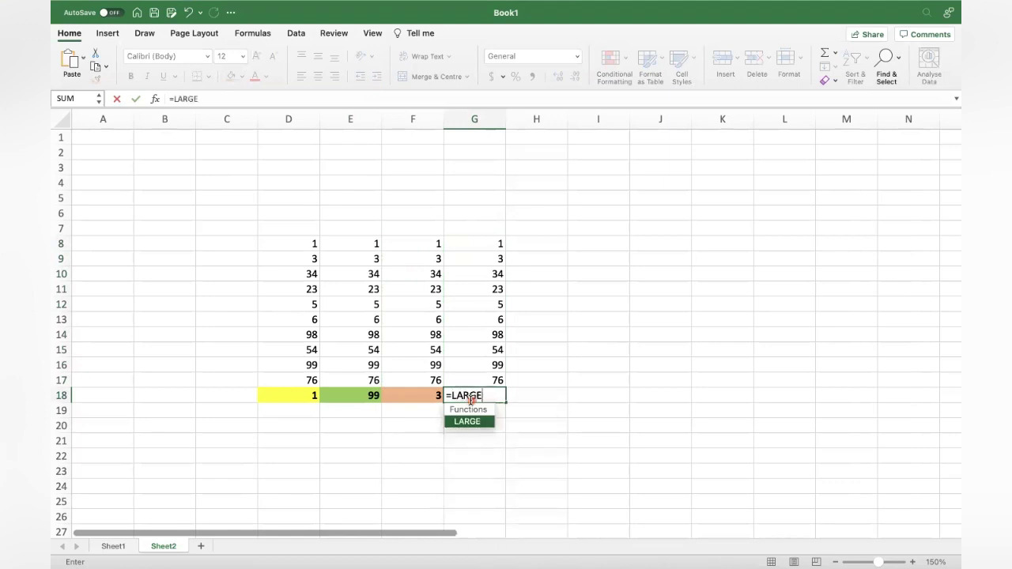
text(()
drag(484, 243, 489, 376)
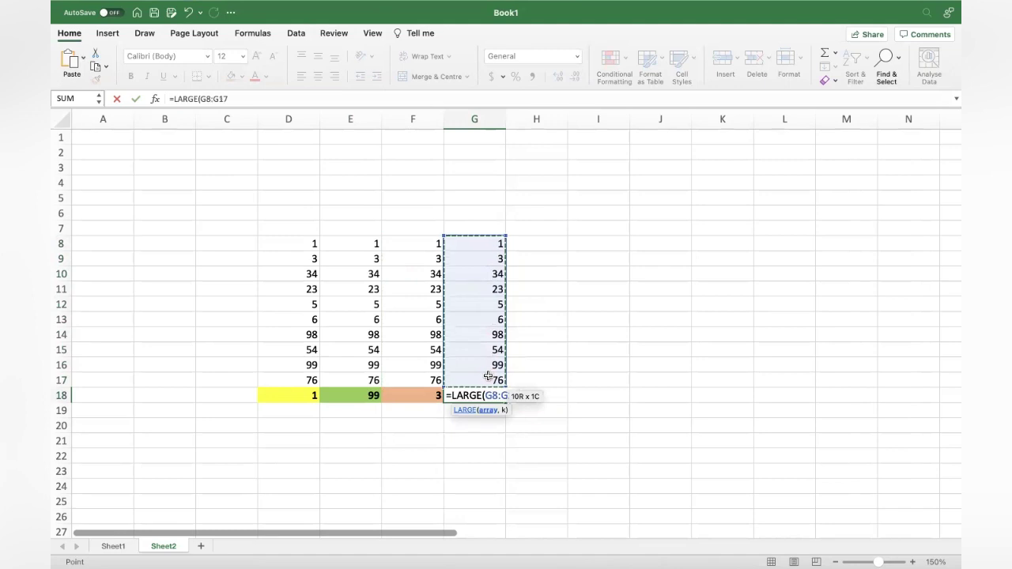
text(,)
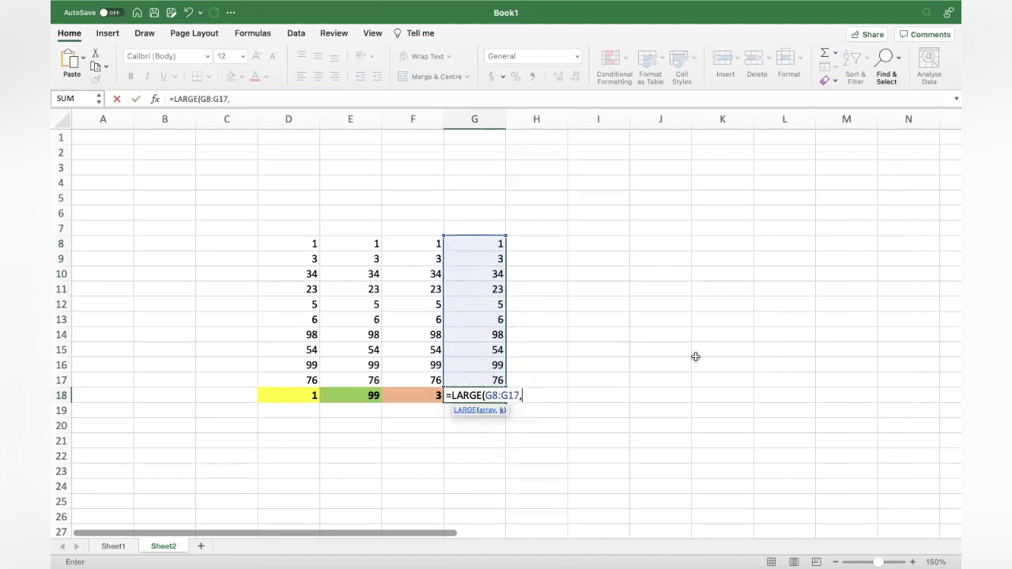
text(2))
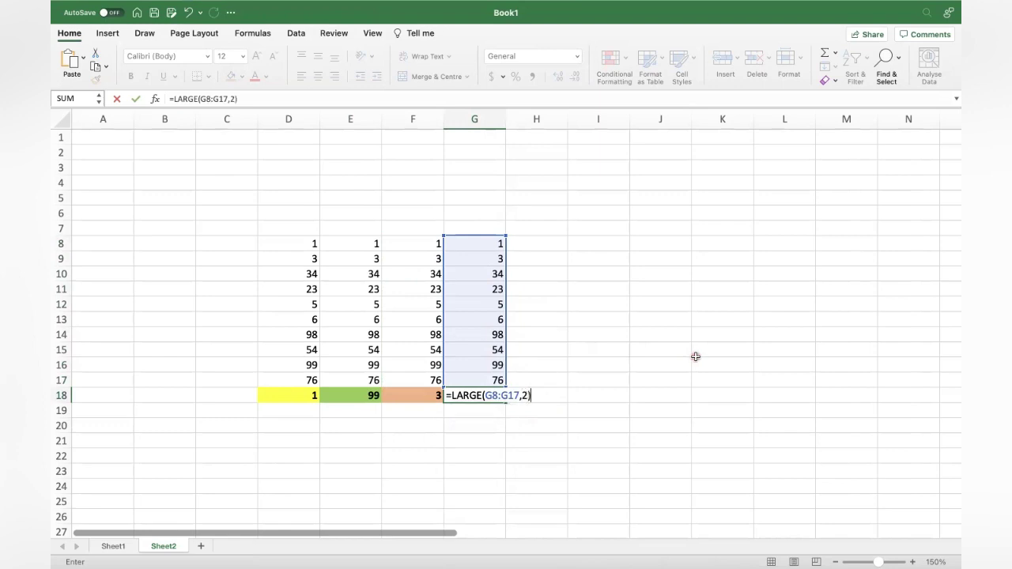
key(Return)
click(481, 394)
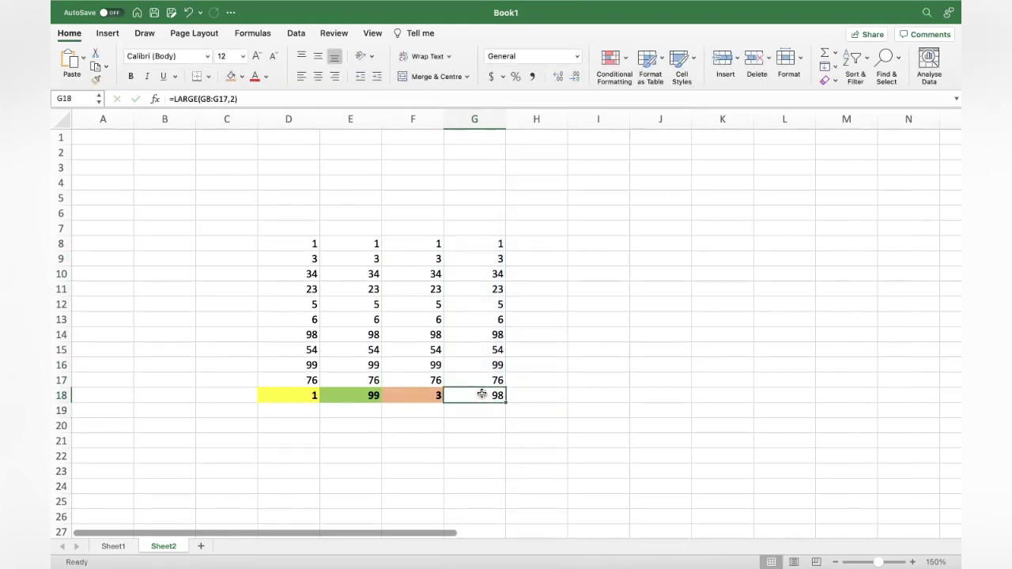
key(super+b)
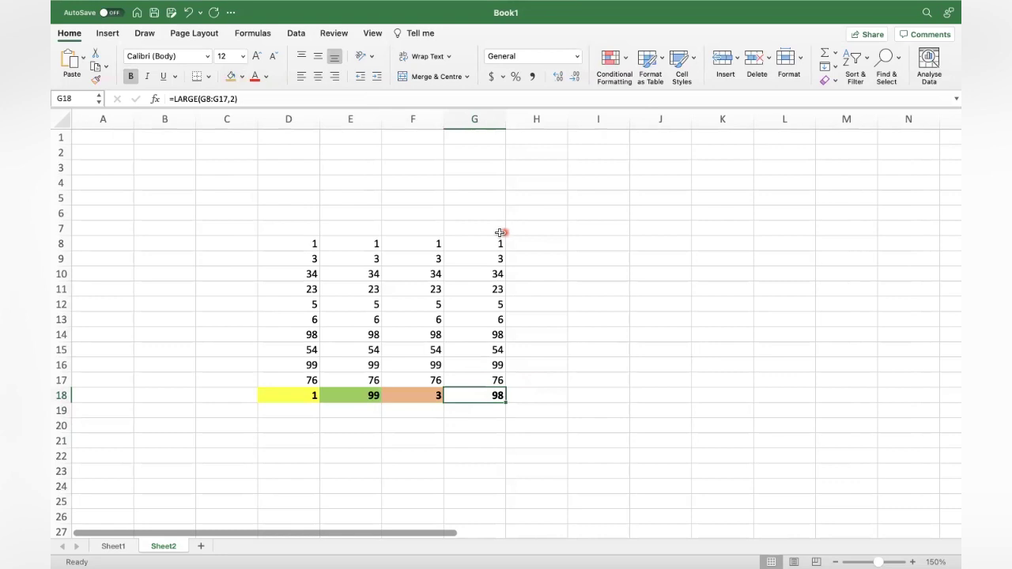
Fill column G's numbers right into H8:H17, then enter a bold =LARGE(H8:H17,3) returning 76 in H18
drag(482, 241, 534, 386)
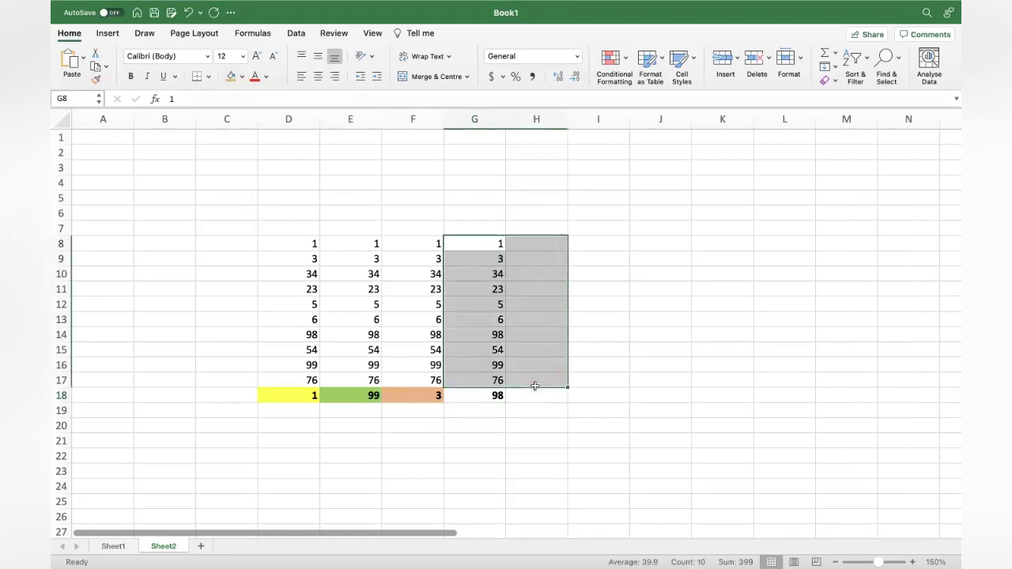
key(super+r)
click(530, 396)
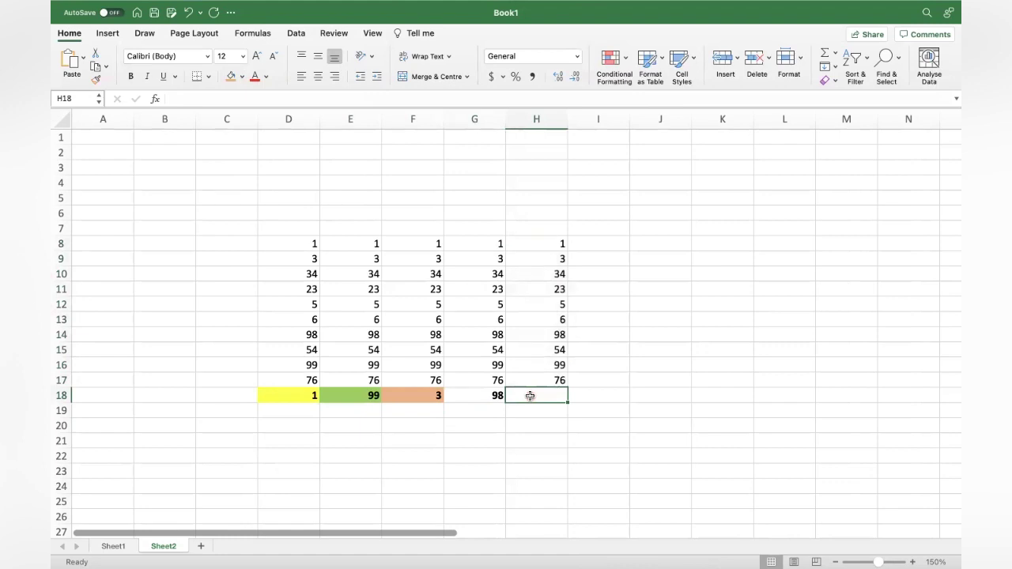
text(=LA)
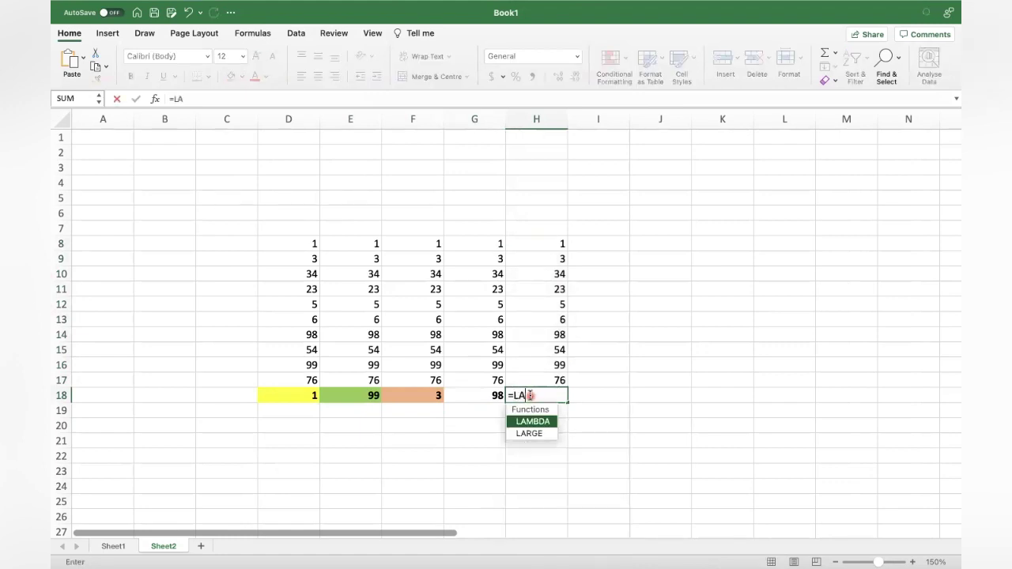
text(RGE)
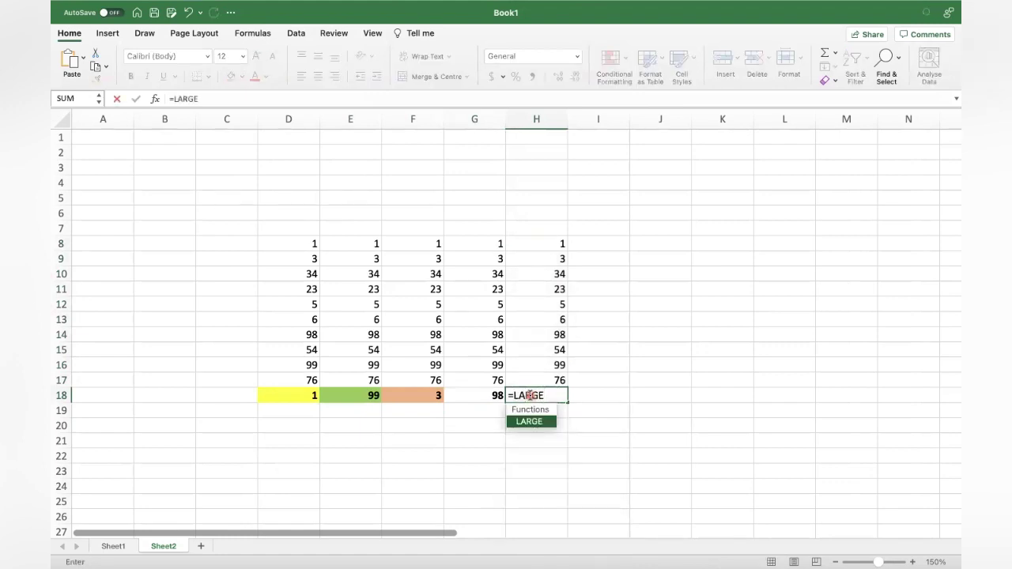
text(()
drag(557, 381, 557, 281)
drag(557, 240, 566, 380)
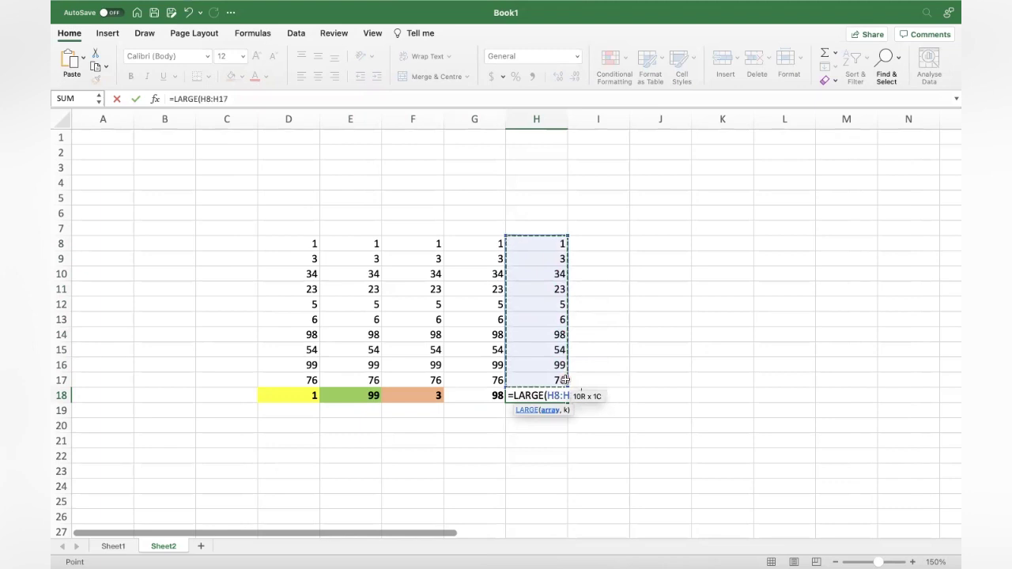
text(,)
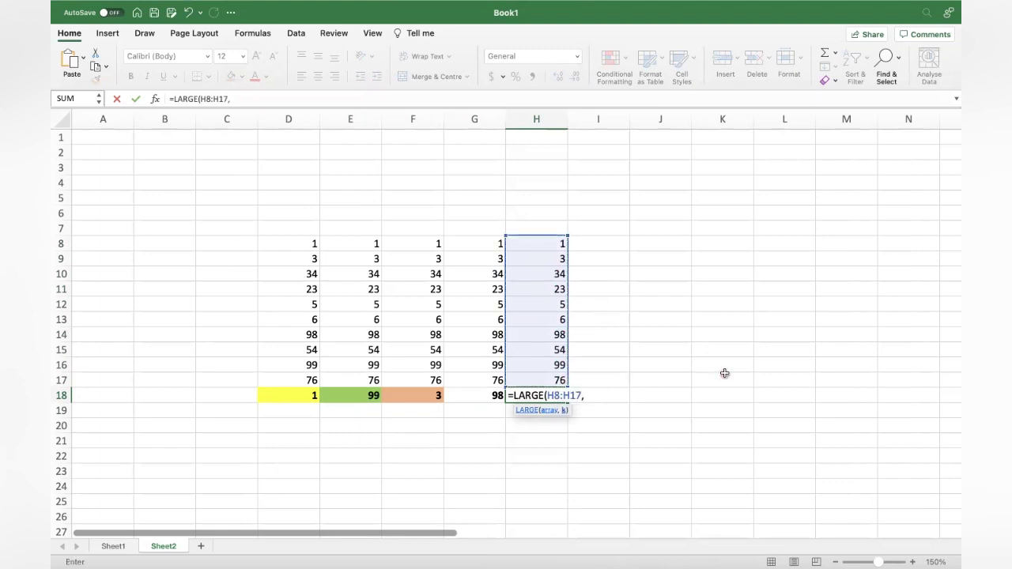
text(3))
key(Return)
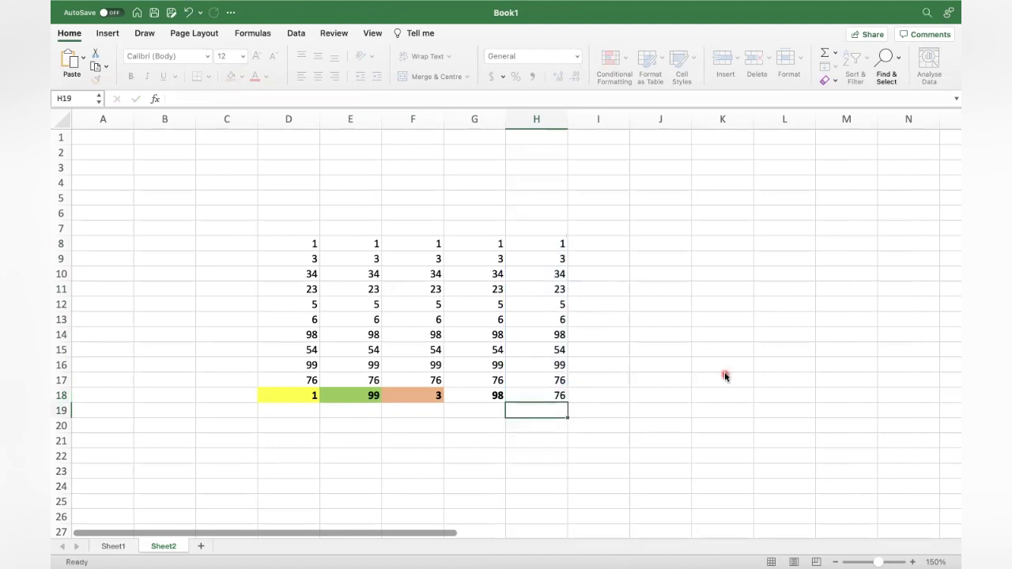
click(553, 396)
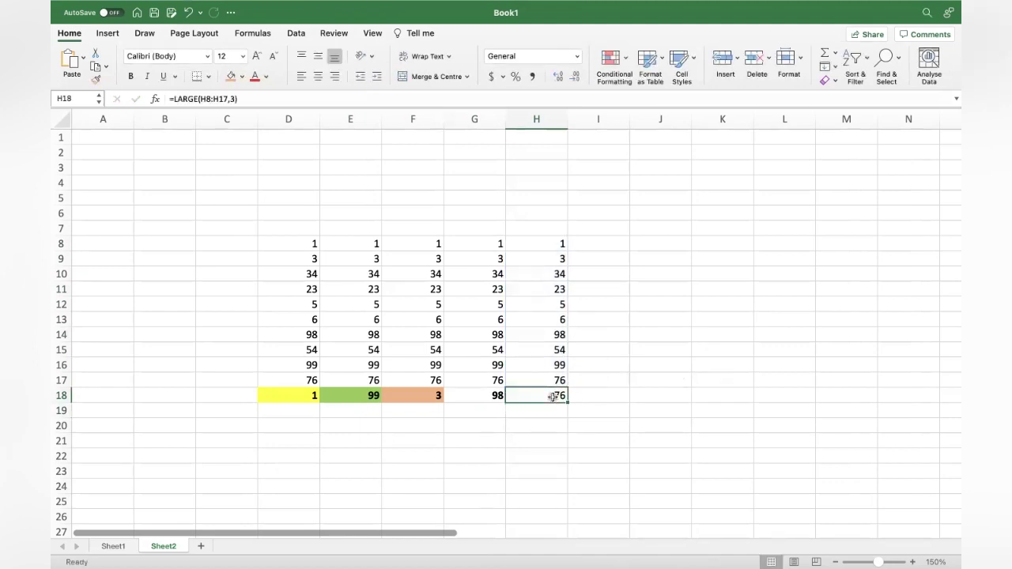
key(super+b)
Rewrite D18 as =SMALL(D8:D17,1), which still returns 1
click(305, 395)
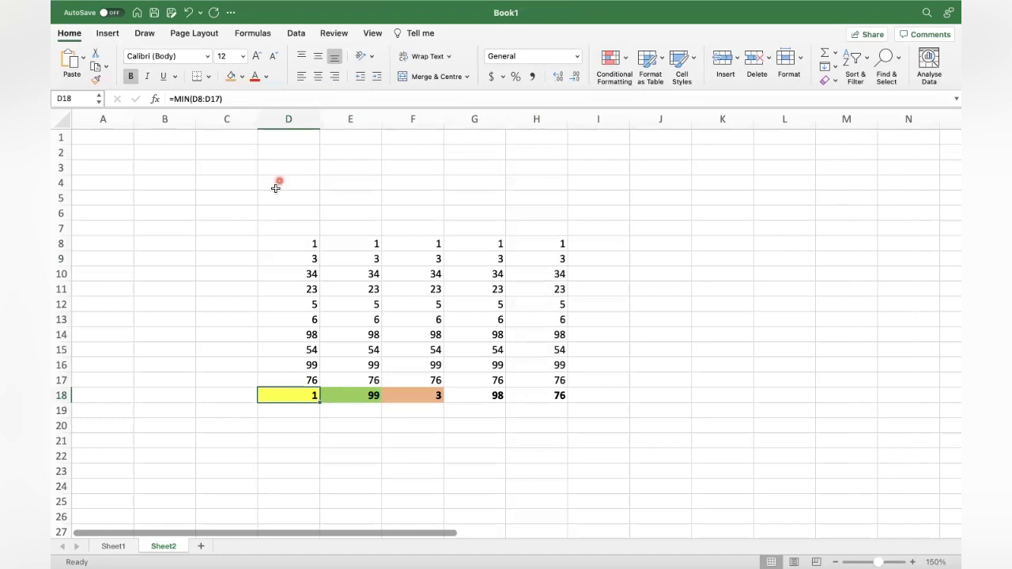
text(=SM)
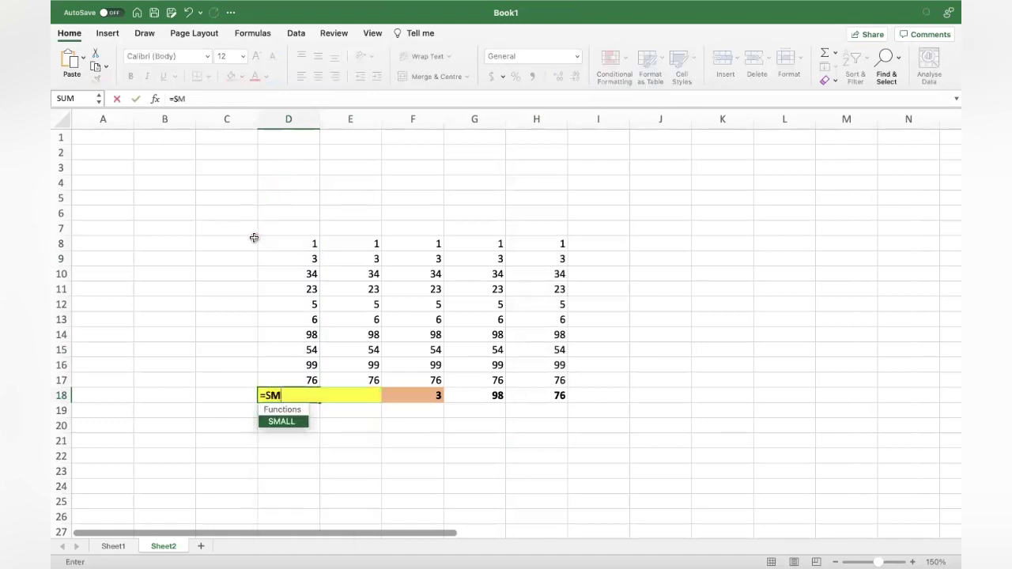
text(ALL()
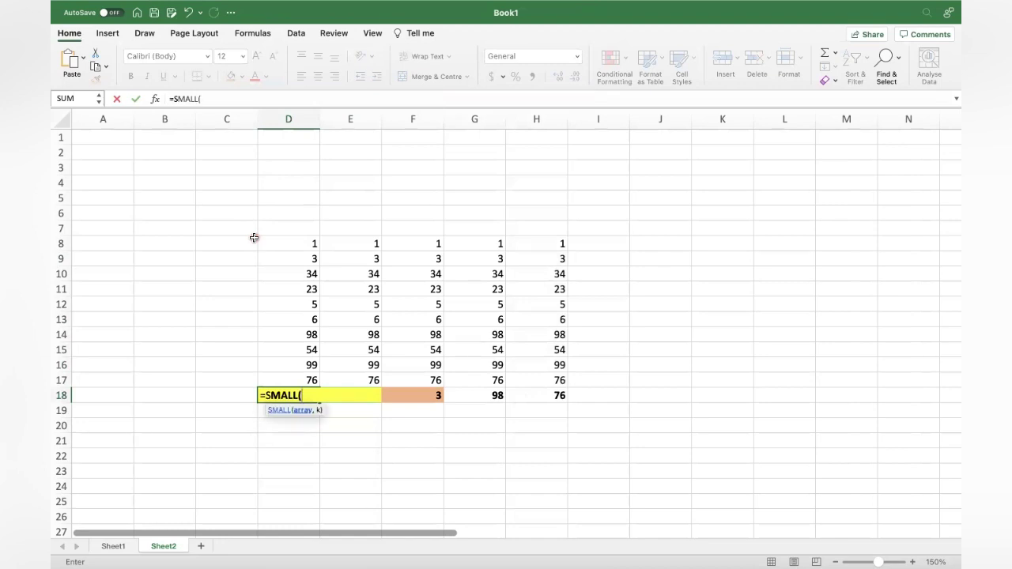
drag(307, 240, 315, 381)
text(,1))
key(Return)
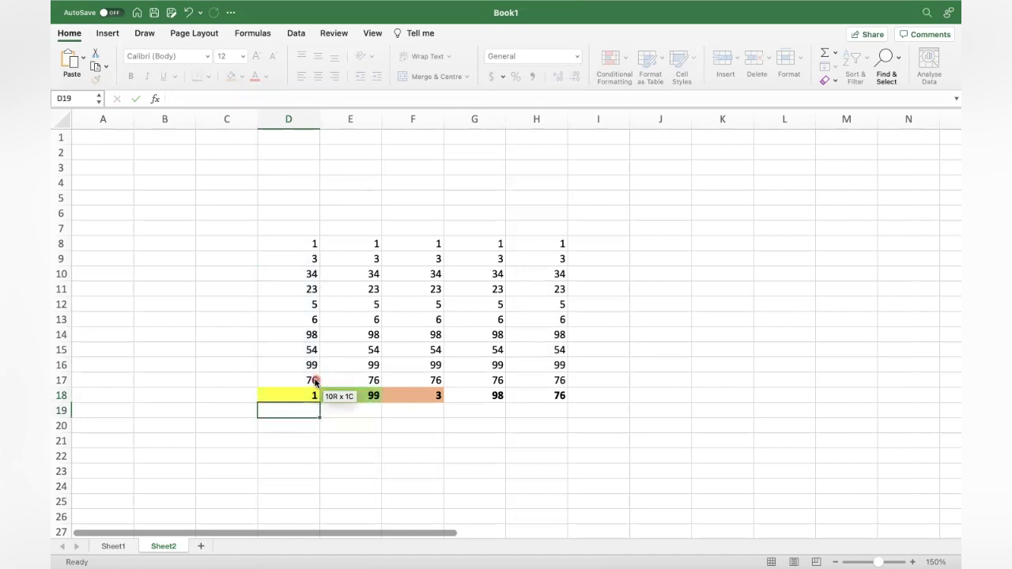
click(298, 395)
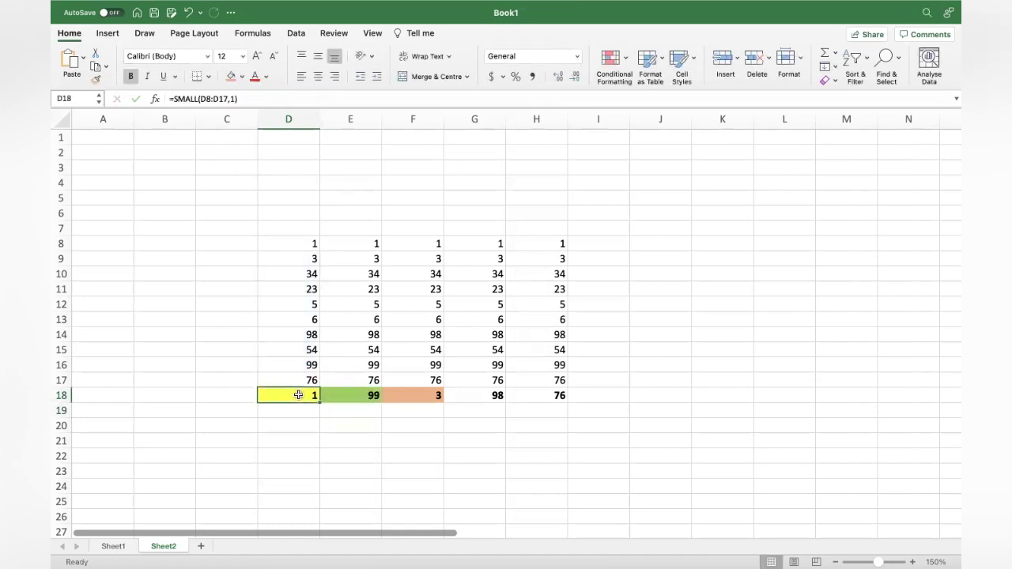
Rewrite E18 as =LARGE(E8:E17,1) returning 99, then recheck D18's formula
click(365, 395)
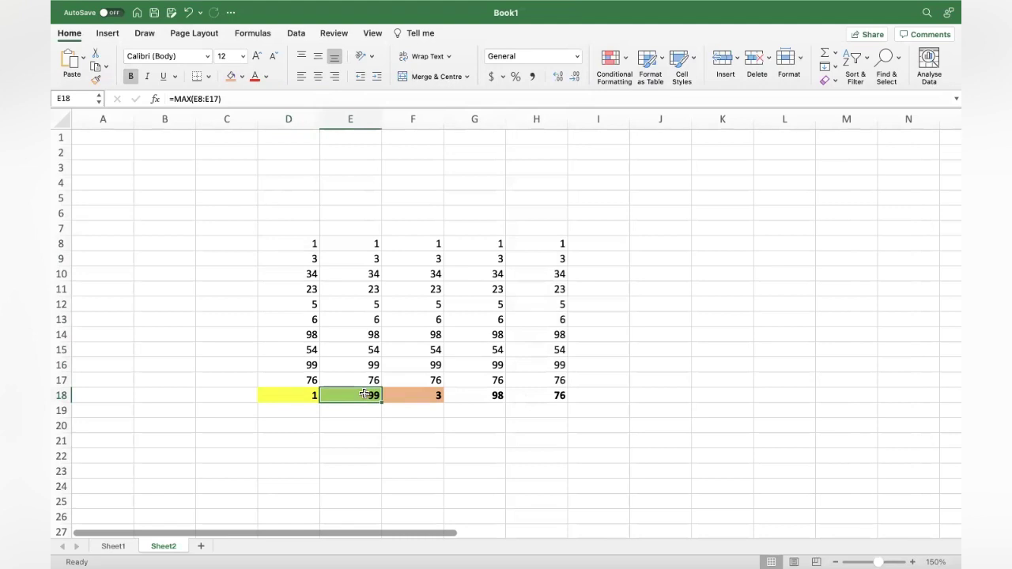
text(=LARGE()
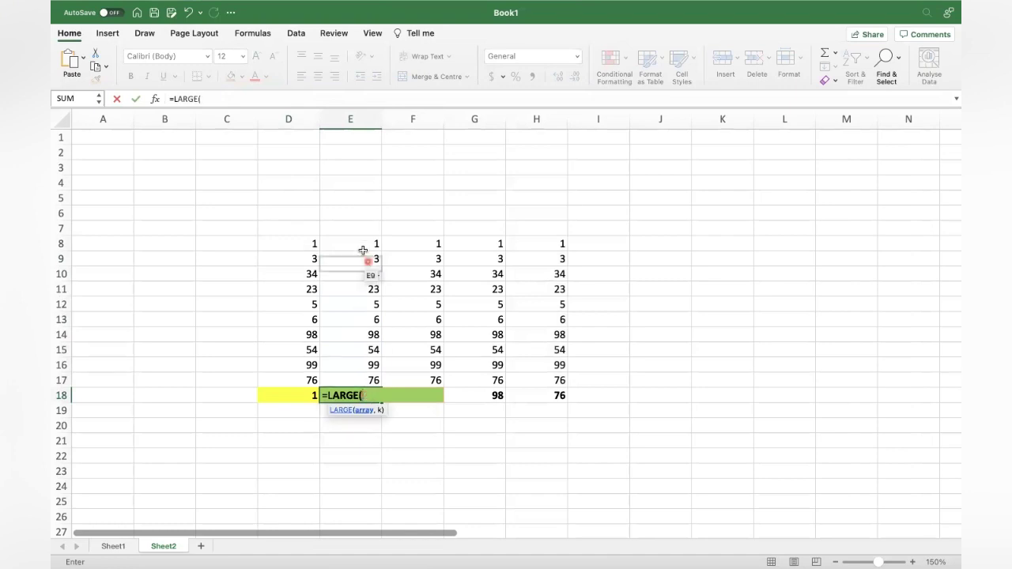
drag(362, 241, 366, 383)
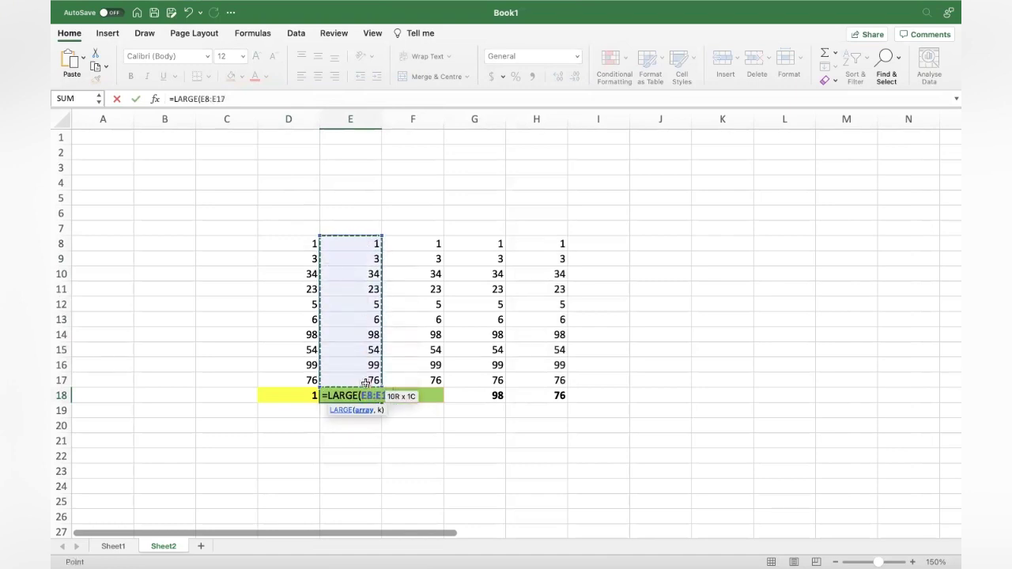
text(,)
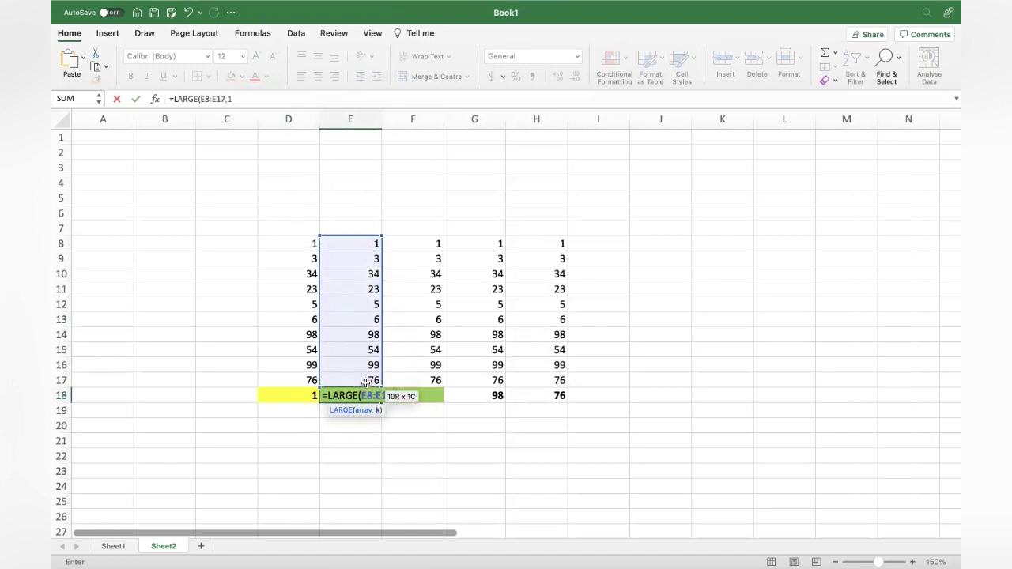
text(1)
key(Return)
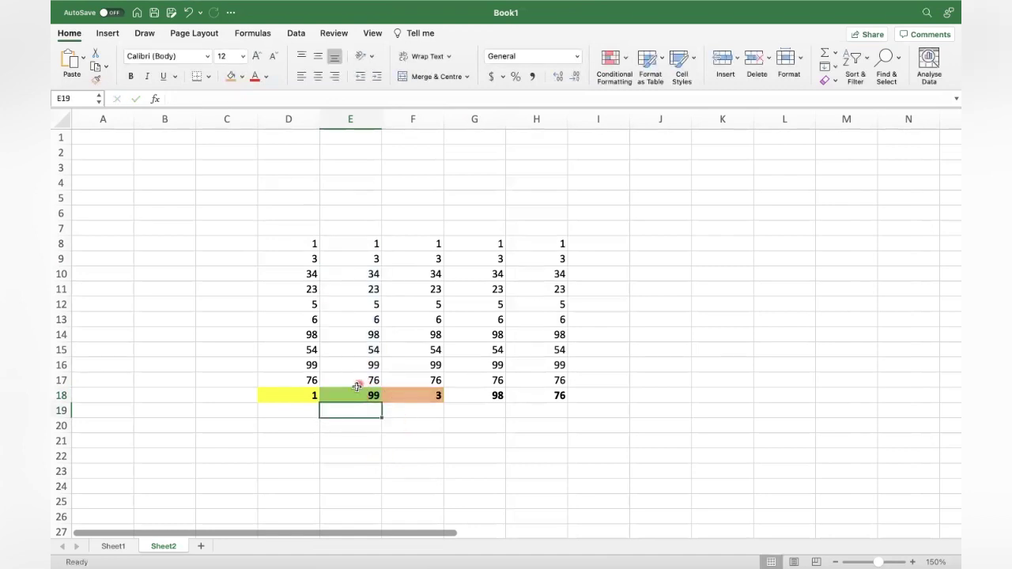
click(355, 390)
click(306, 395)
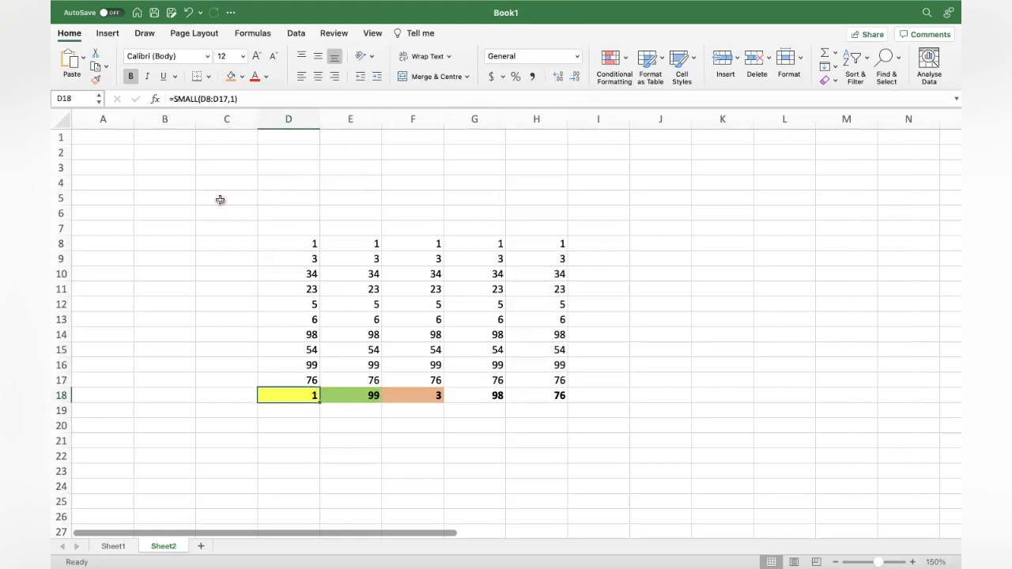
click(355, 396)
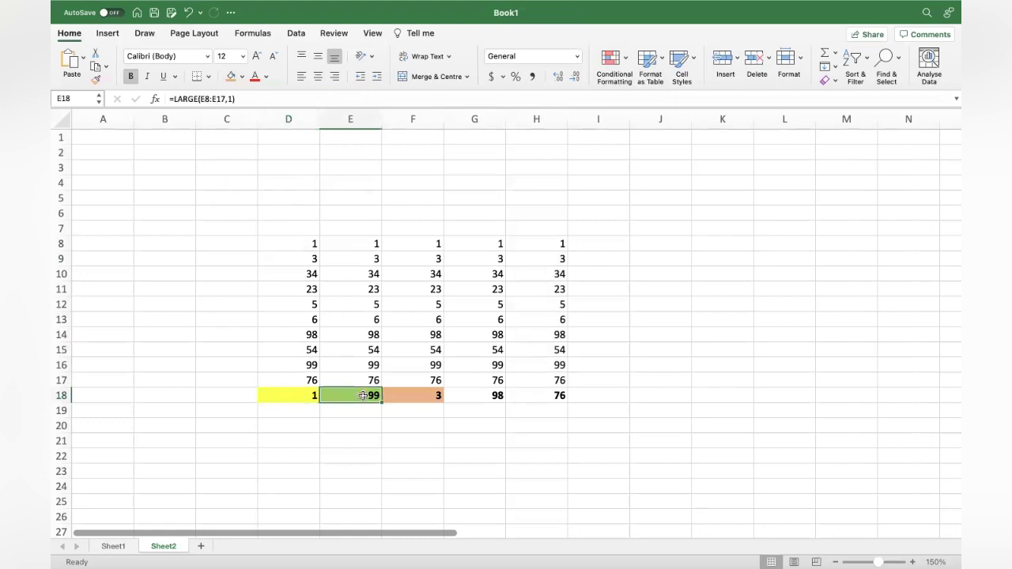